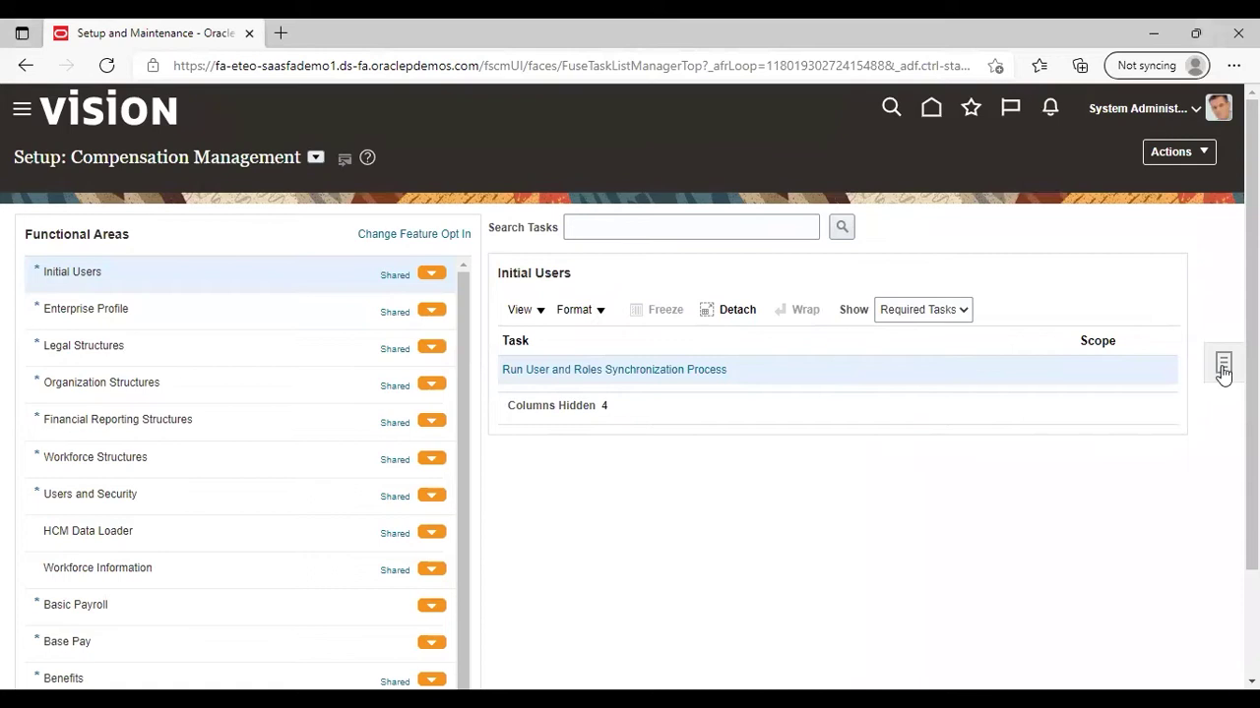
# Search implementation projects for 'fin' and open the FIN Implementation Project.
pyautogui.click(1223, 369)
pyautogui.click(1122, 223)
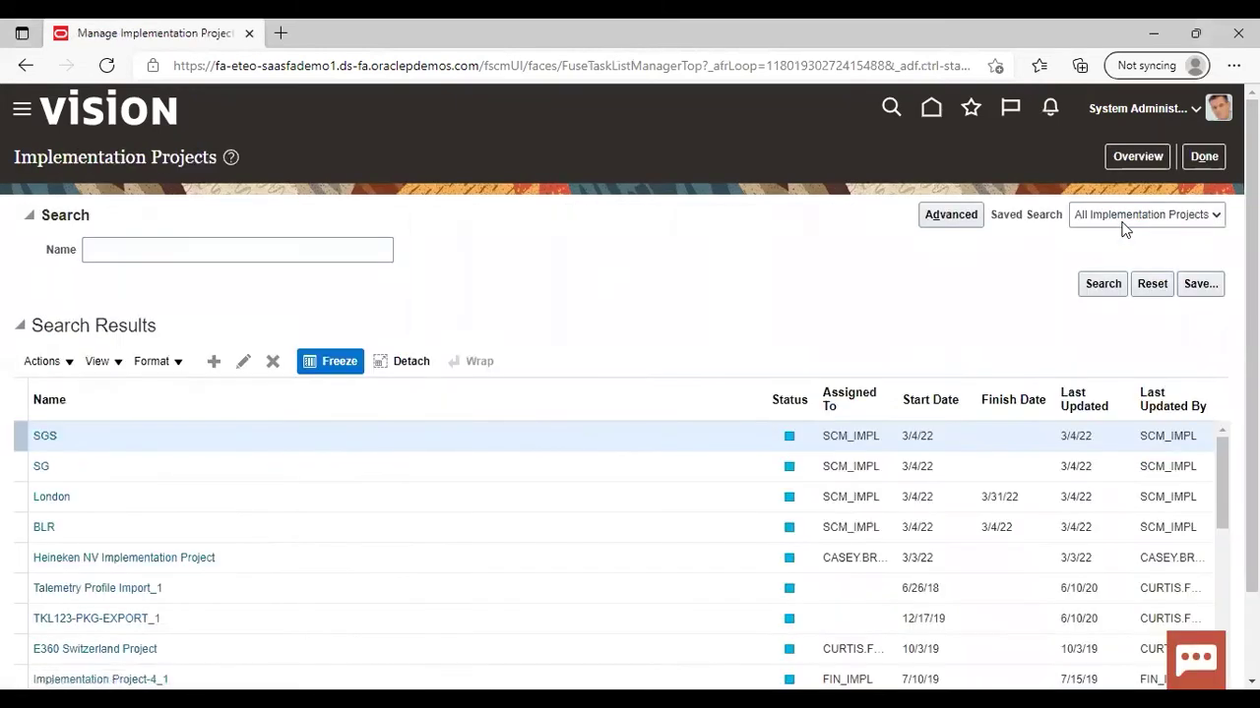
pyautogui.click(348, 251)
pyautogui.write('fin')
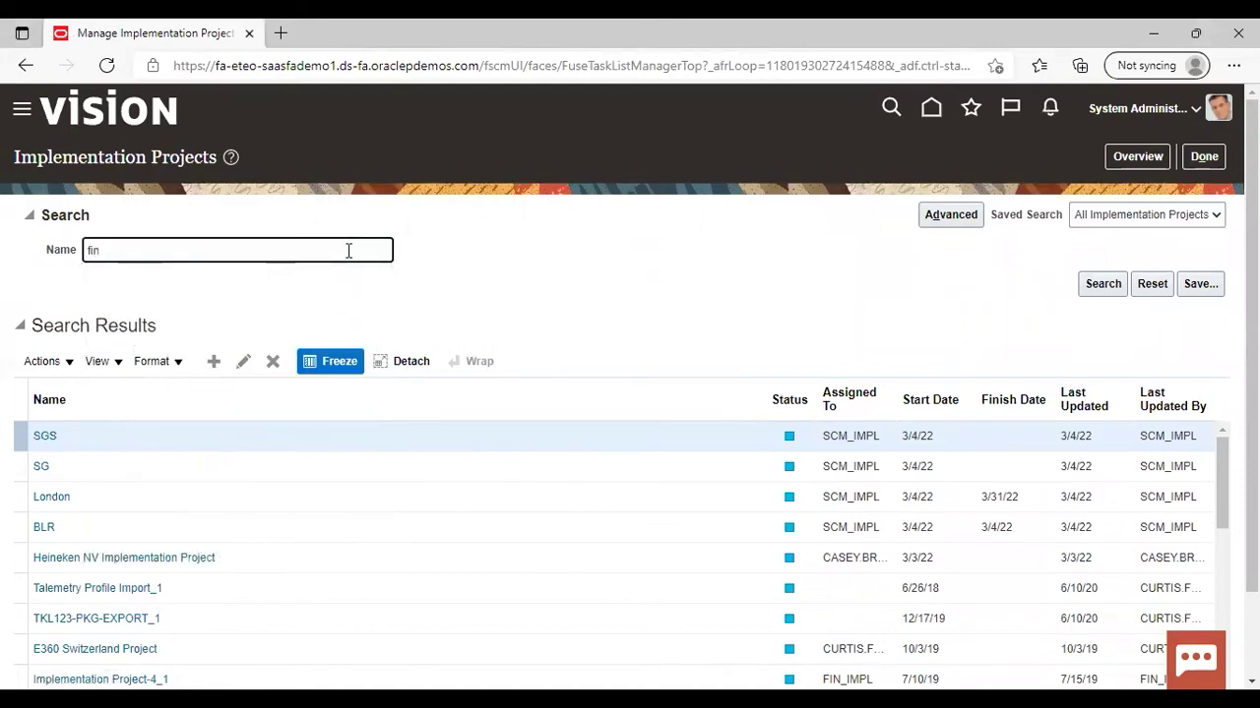
pyautogui.press('Return')
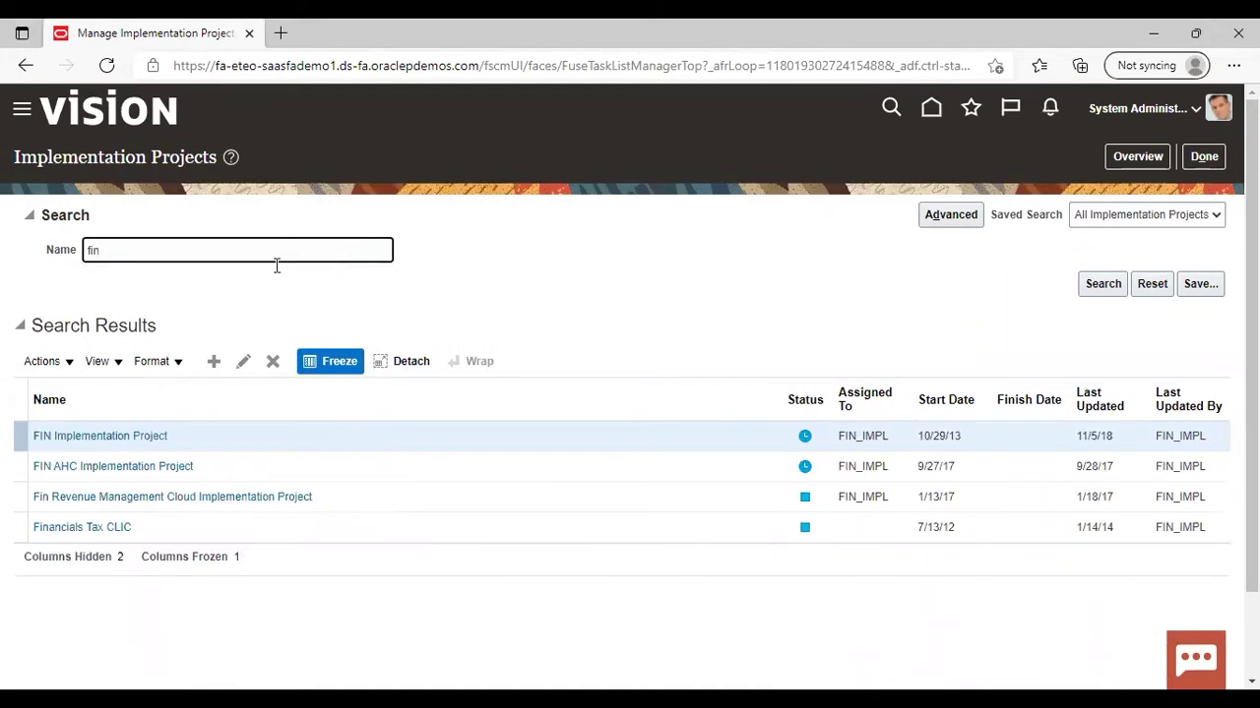
pyautogui.click(90, 436)
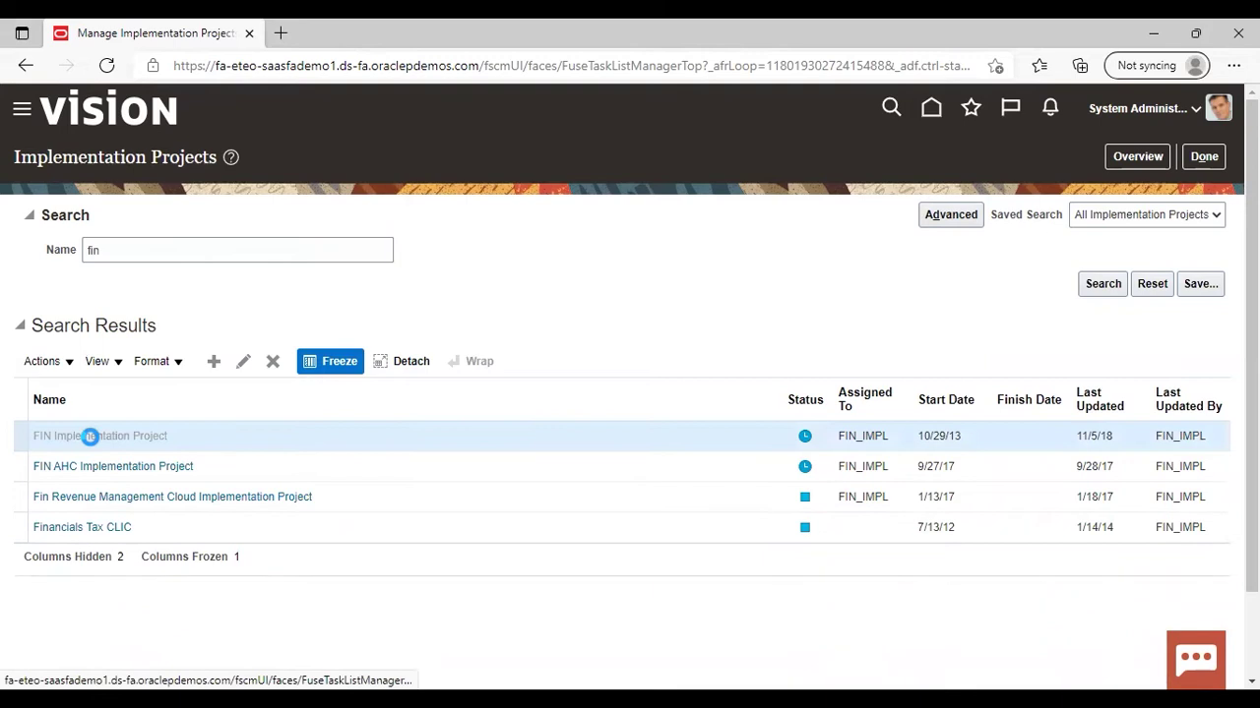
# Search the project's tasks for 'tran% type' and go to Manage Transaction Types.
pyautogui.click(154, 407)
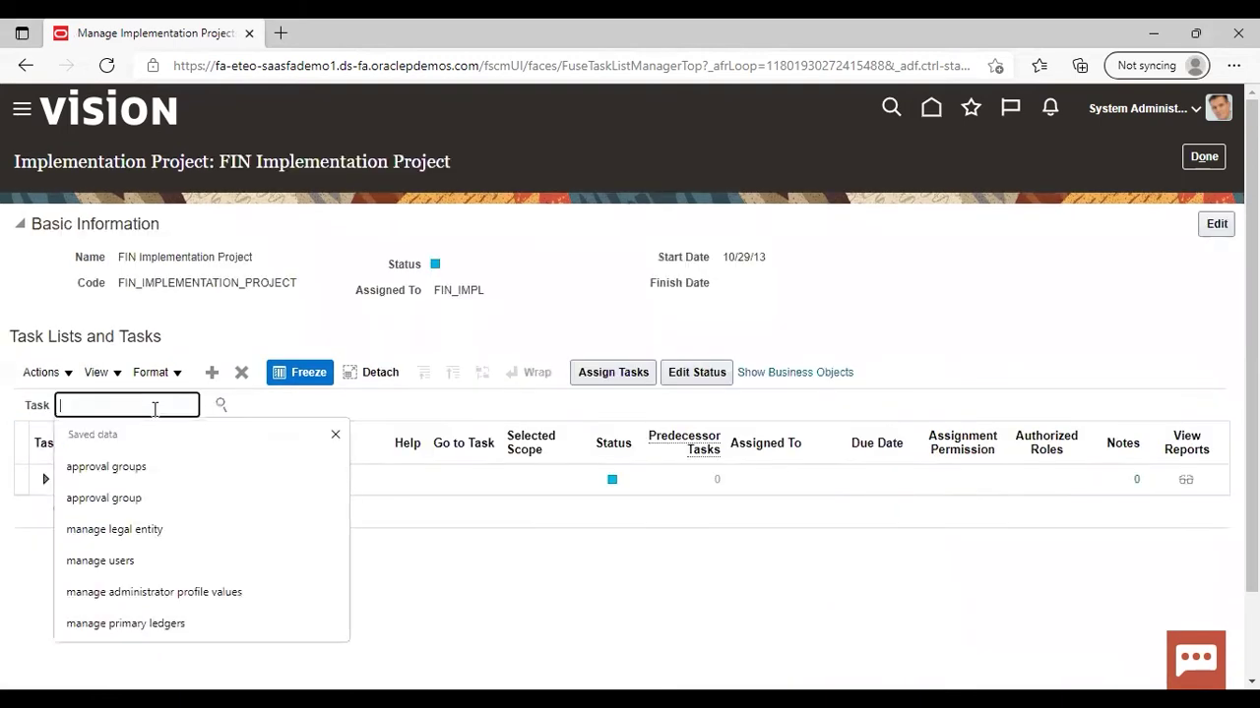
pyautogui.write('tr')
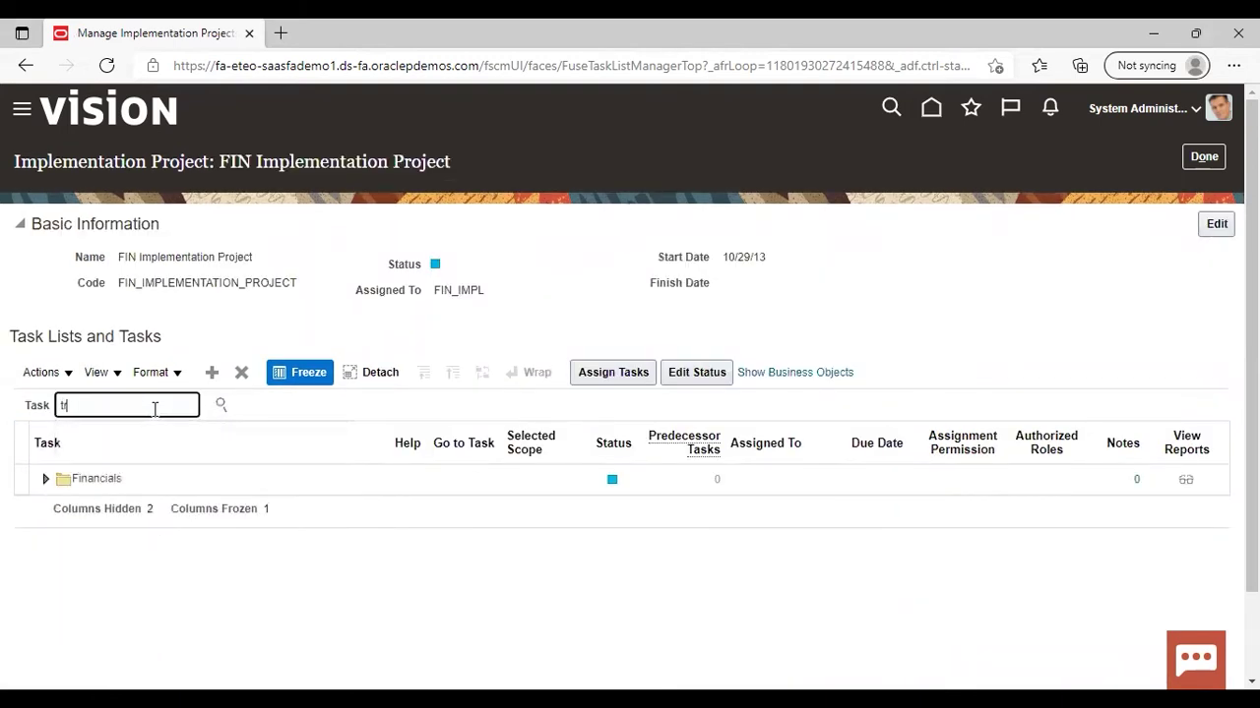
pyautogui.write('an% type')
pyautogui.press('Return')
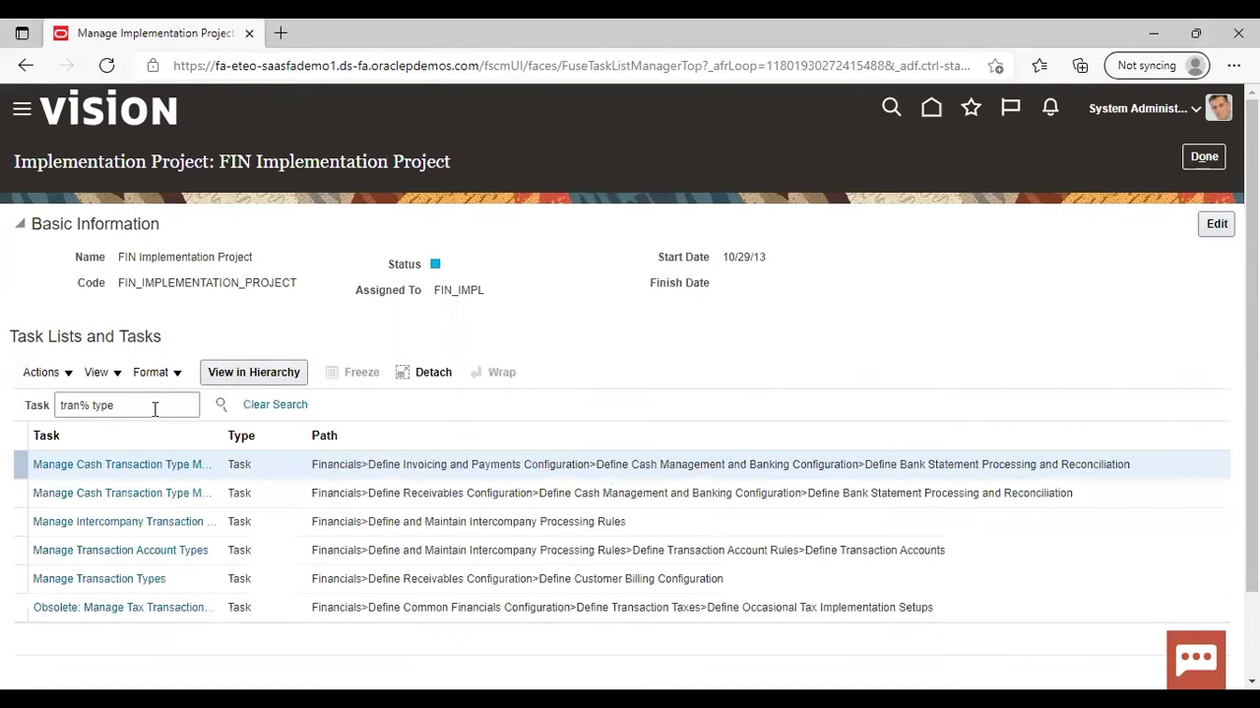
pyautogui.click(94, 581)
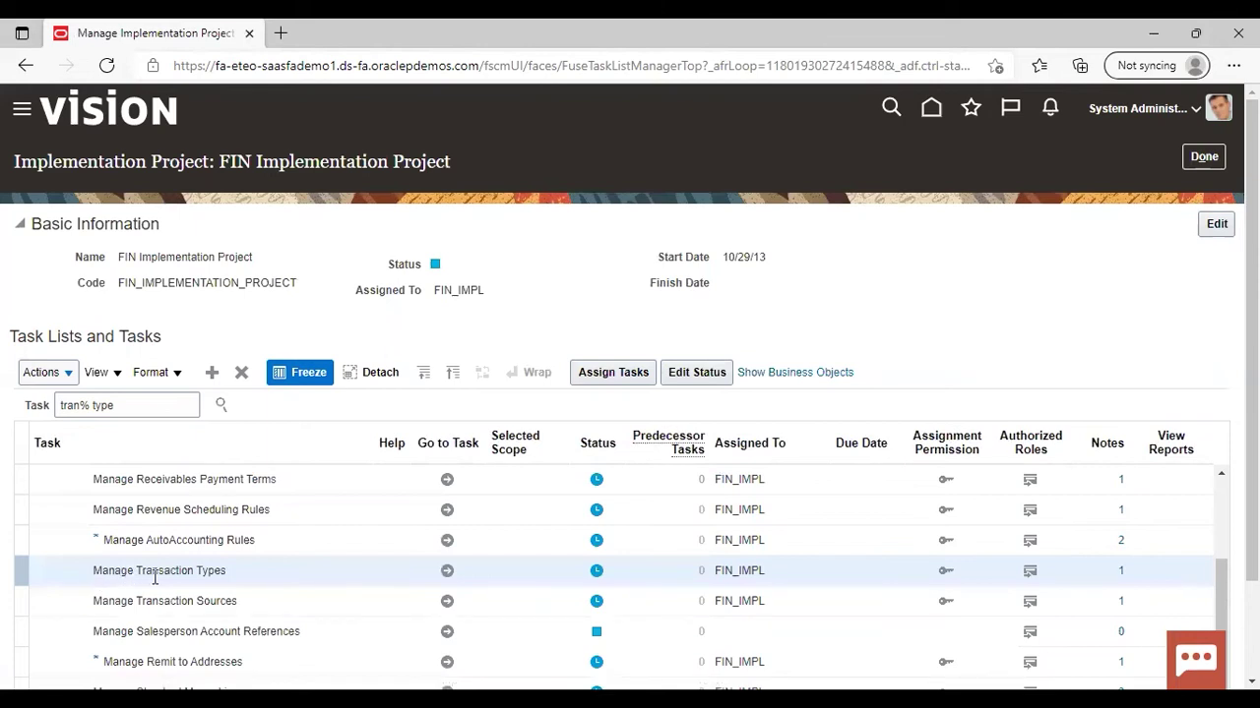
pyautogui.click(447, 573)
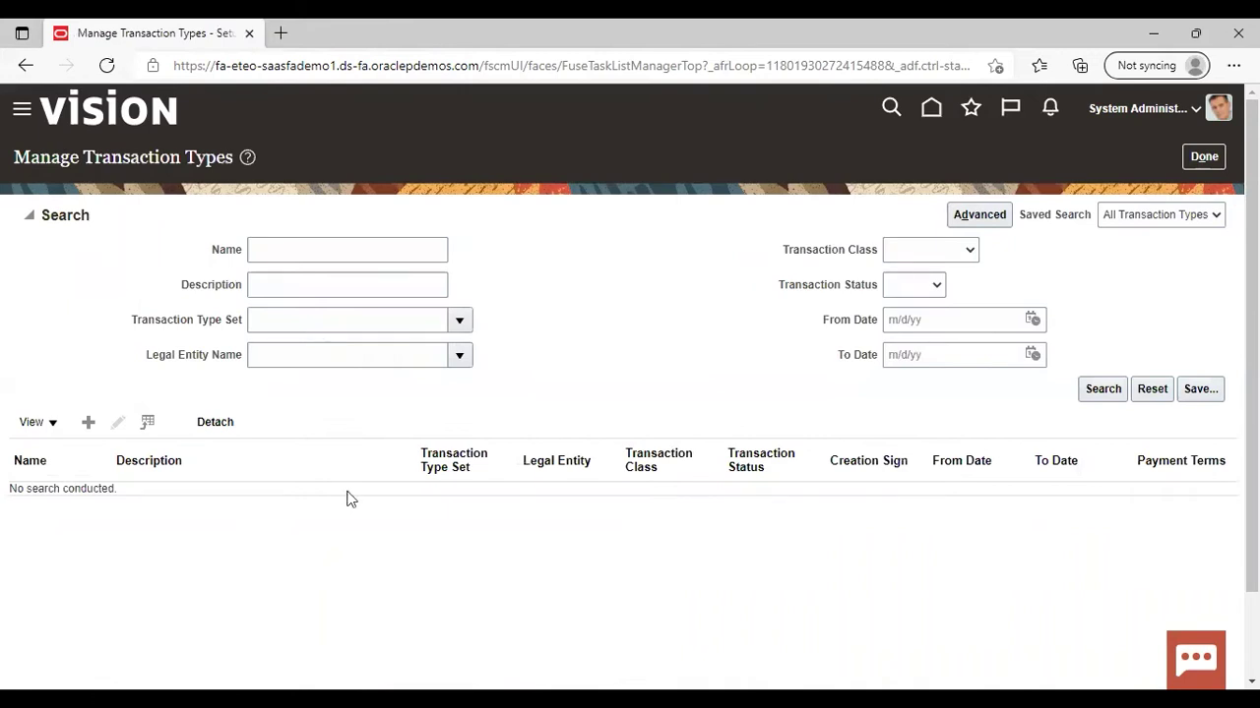
# Start a new transaction type from the Add icon above the results table.
pyautogui.click(89, 423)
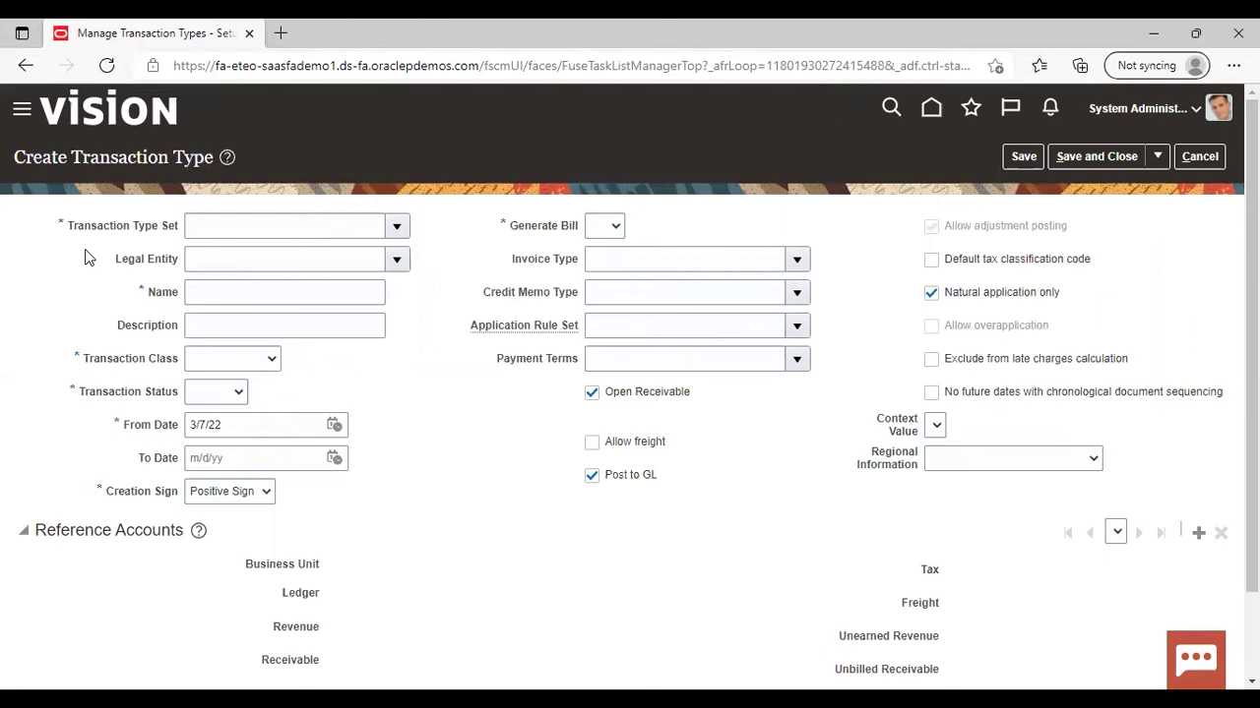
# Set the Transaction Type Set to US1 BU Set and name it 'invoice'.
pyautogui.click(398, 227)
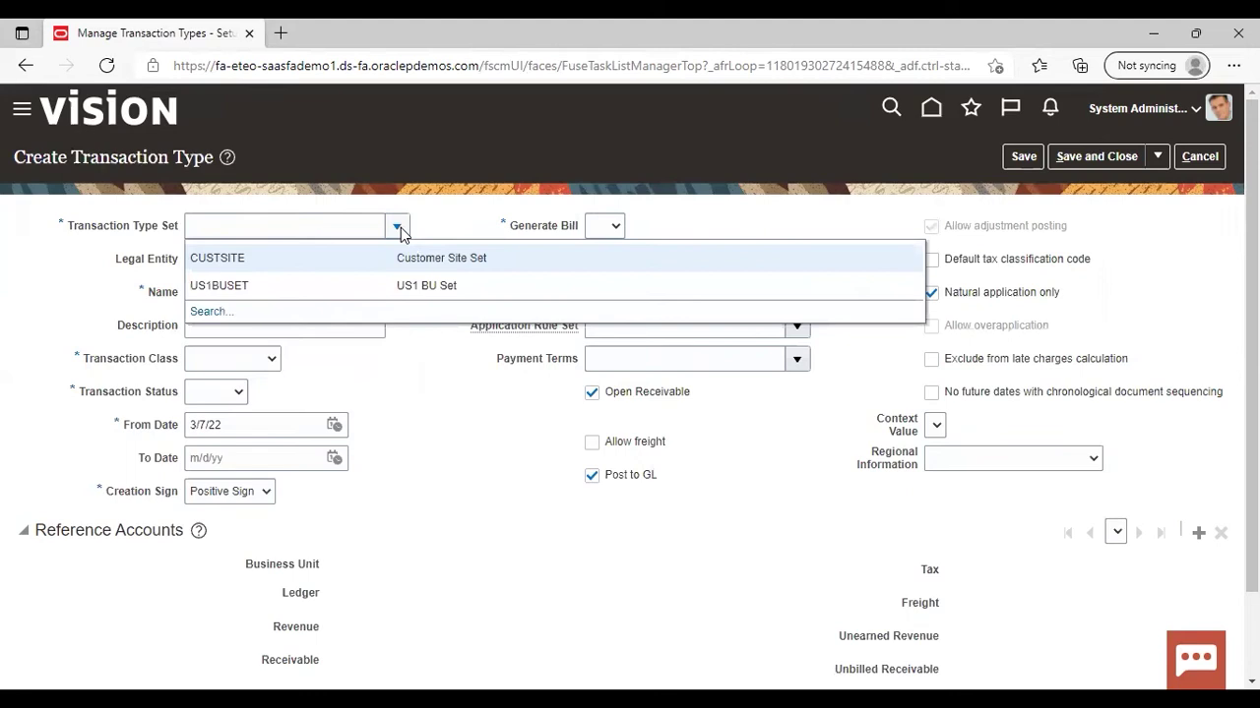
pyautogui.click(386, 289)
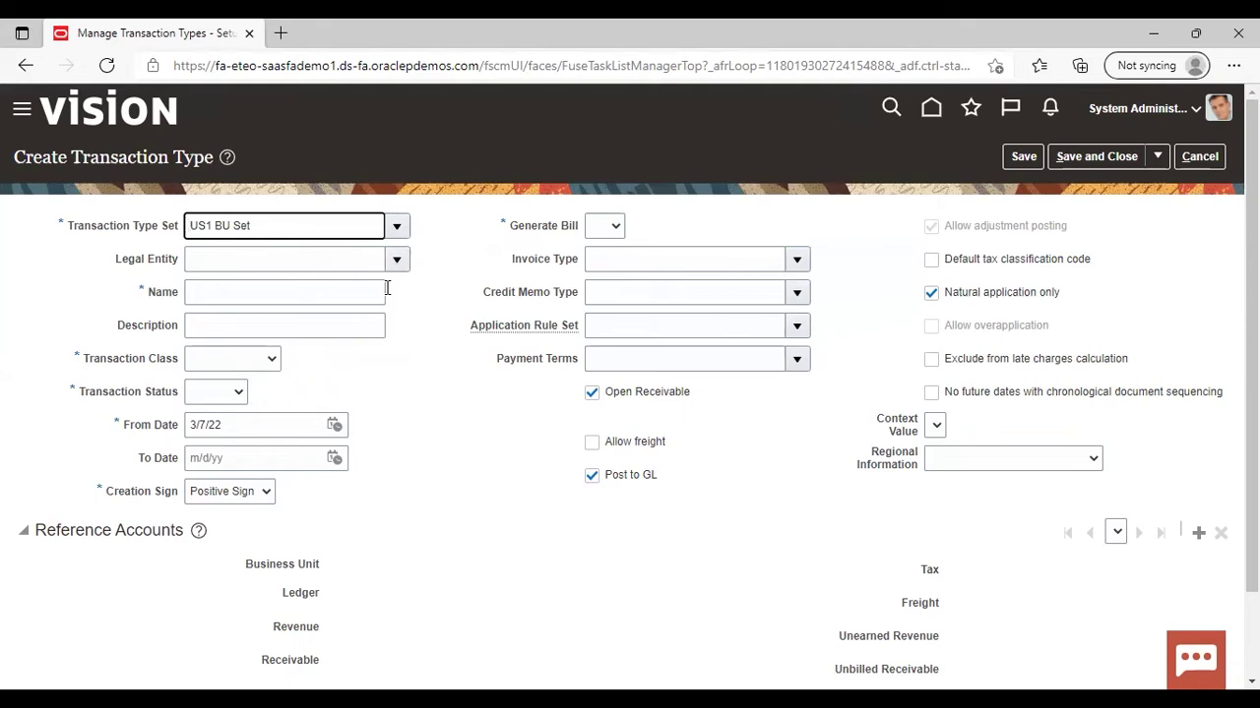
pyautogui.click(292, 295)
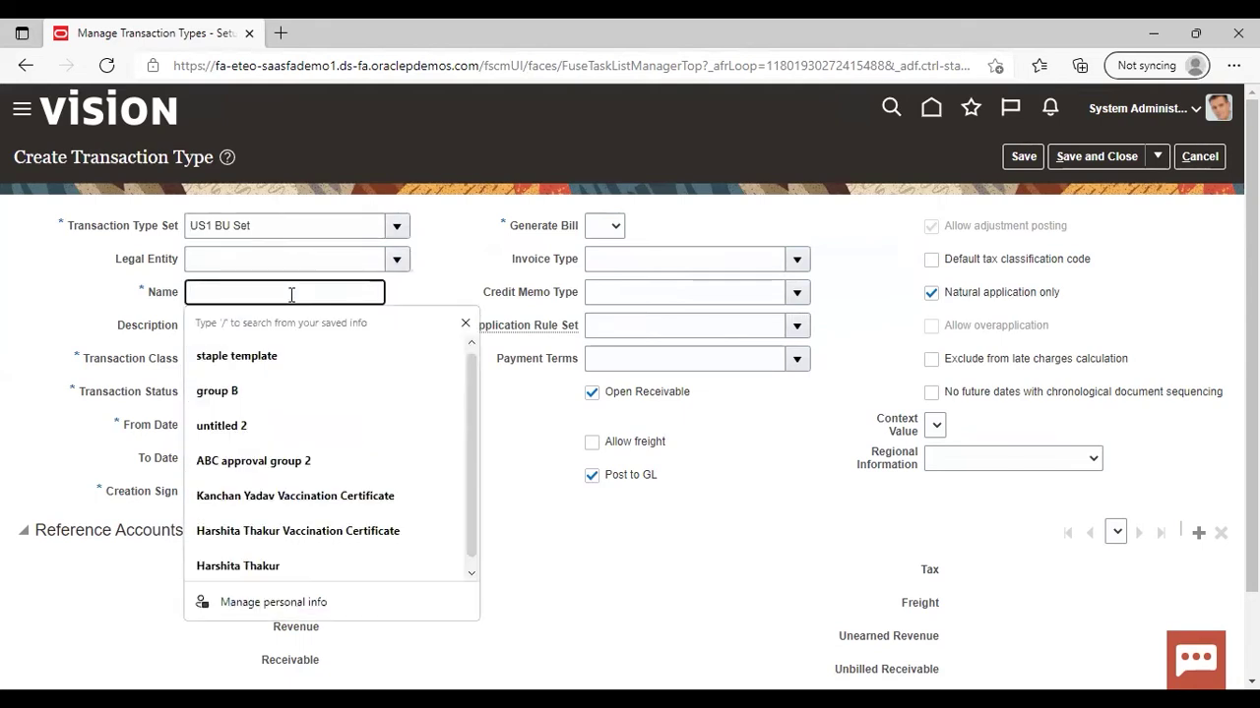
pyautogui.write('invoice')
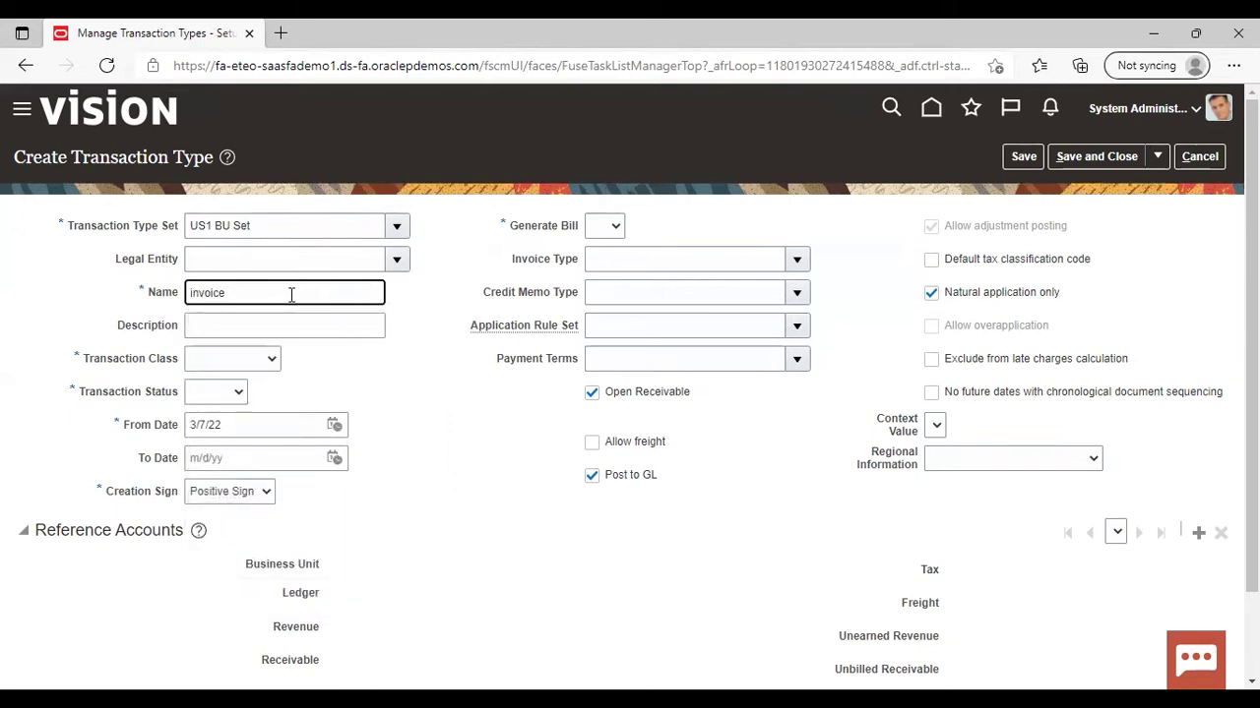
pyautogui.click(339, 368)
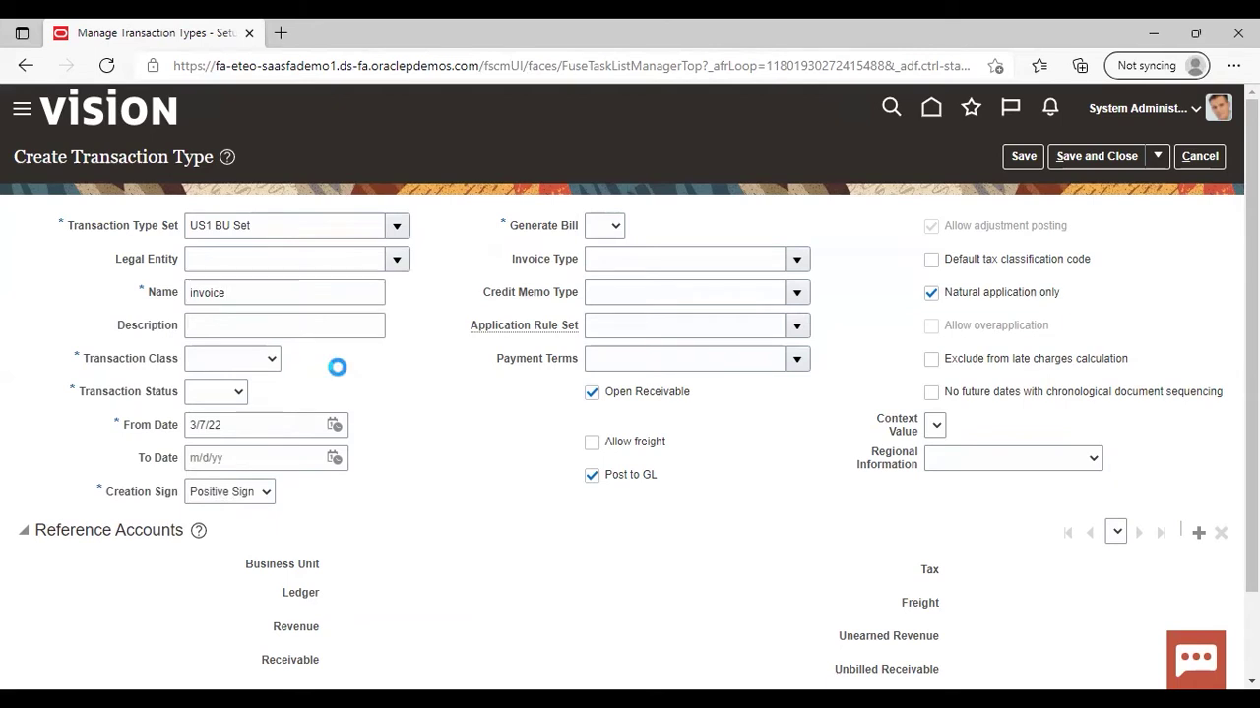
# Choose class Invoice and status Open, keeping Positive Sign as the creation sign.
pyautogui.click(272, 360)
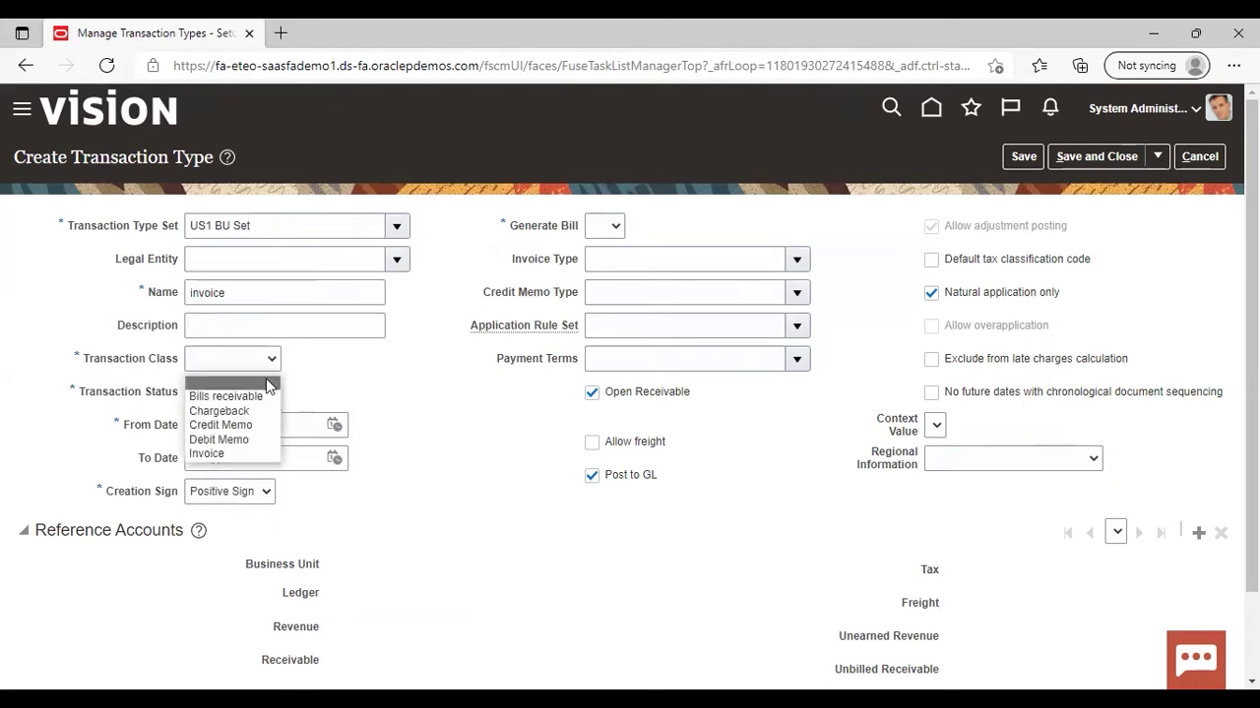
pyautogui.click(239, 455)
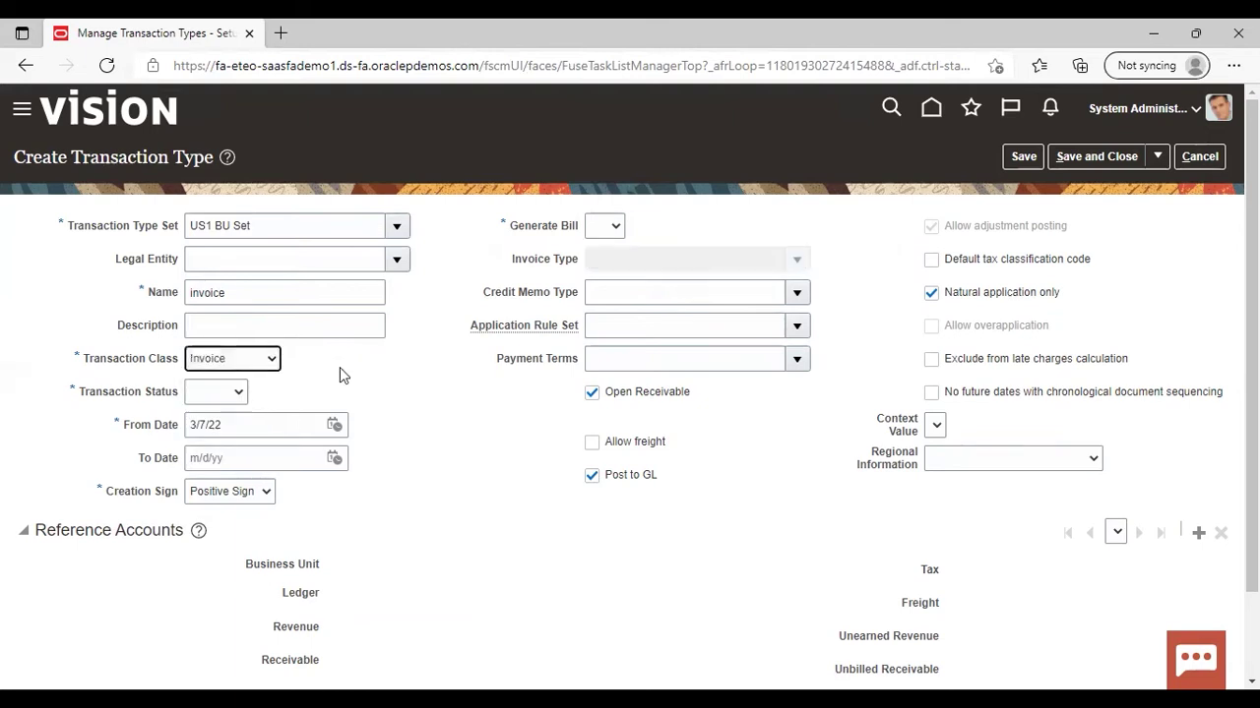
pyautogui.click(239, 394)
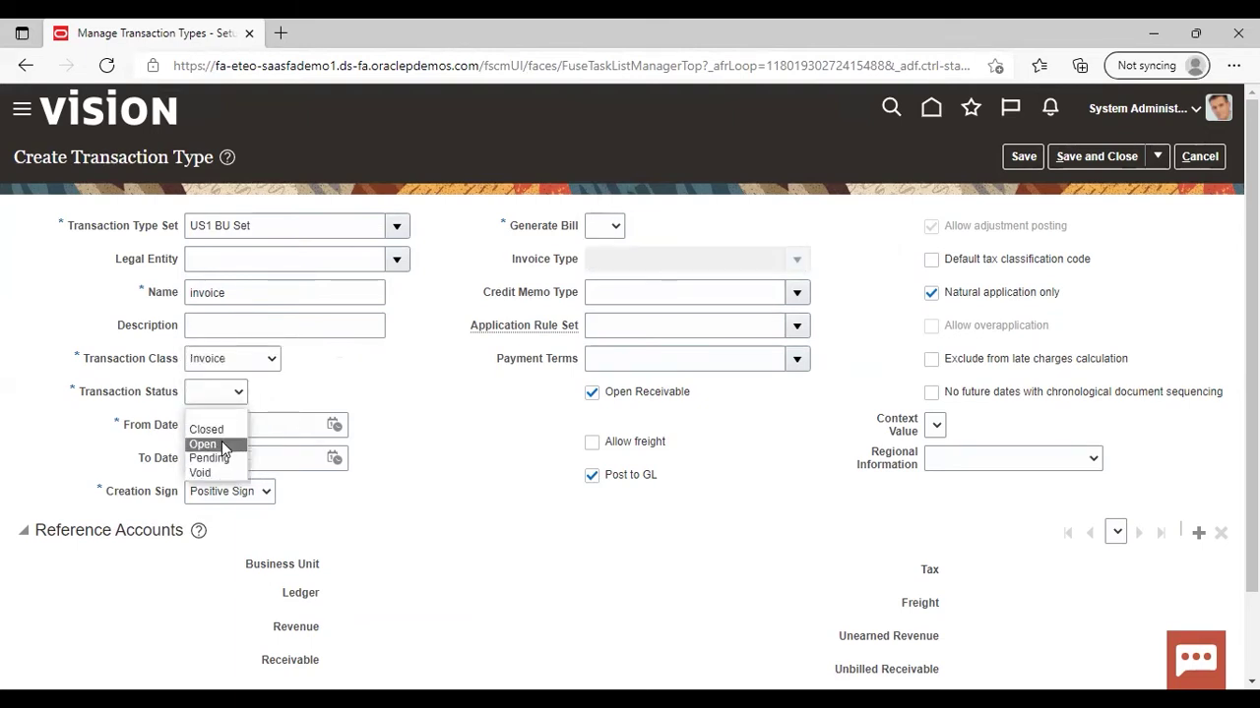
pyautogui.click(226, 449)
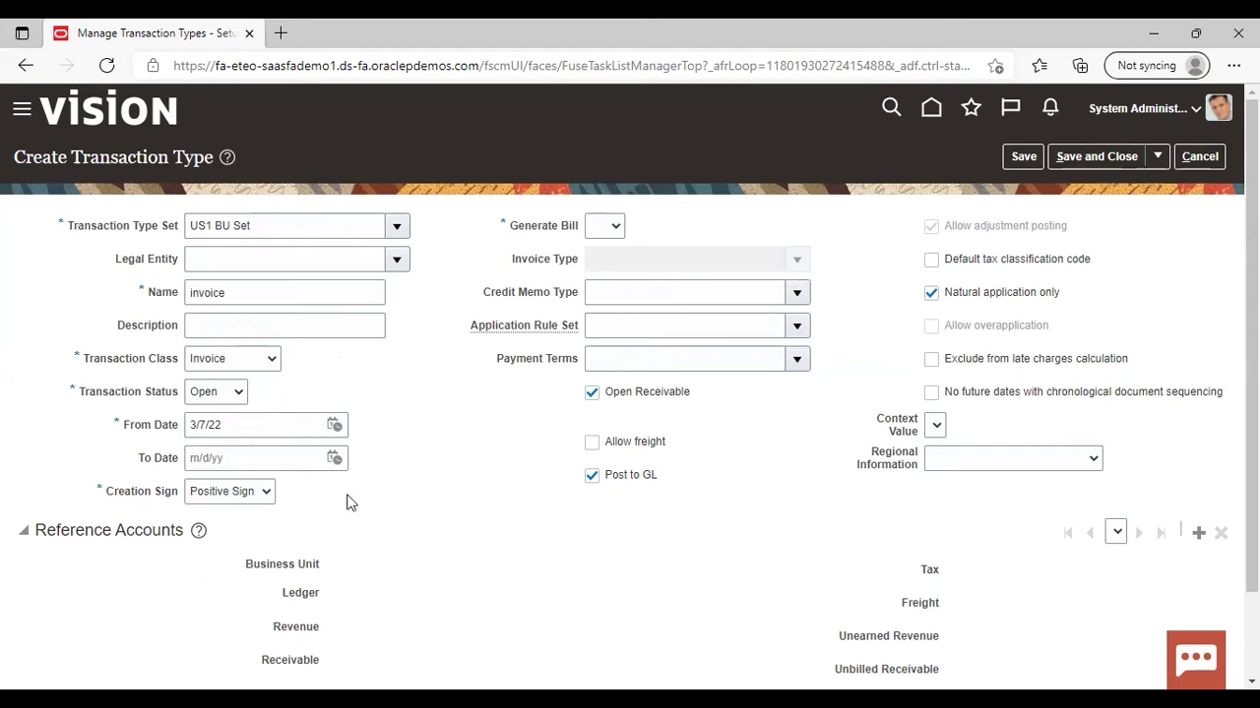
pyautogui.click(268, 492)
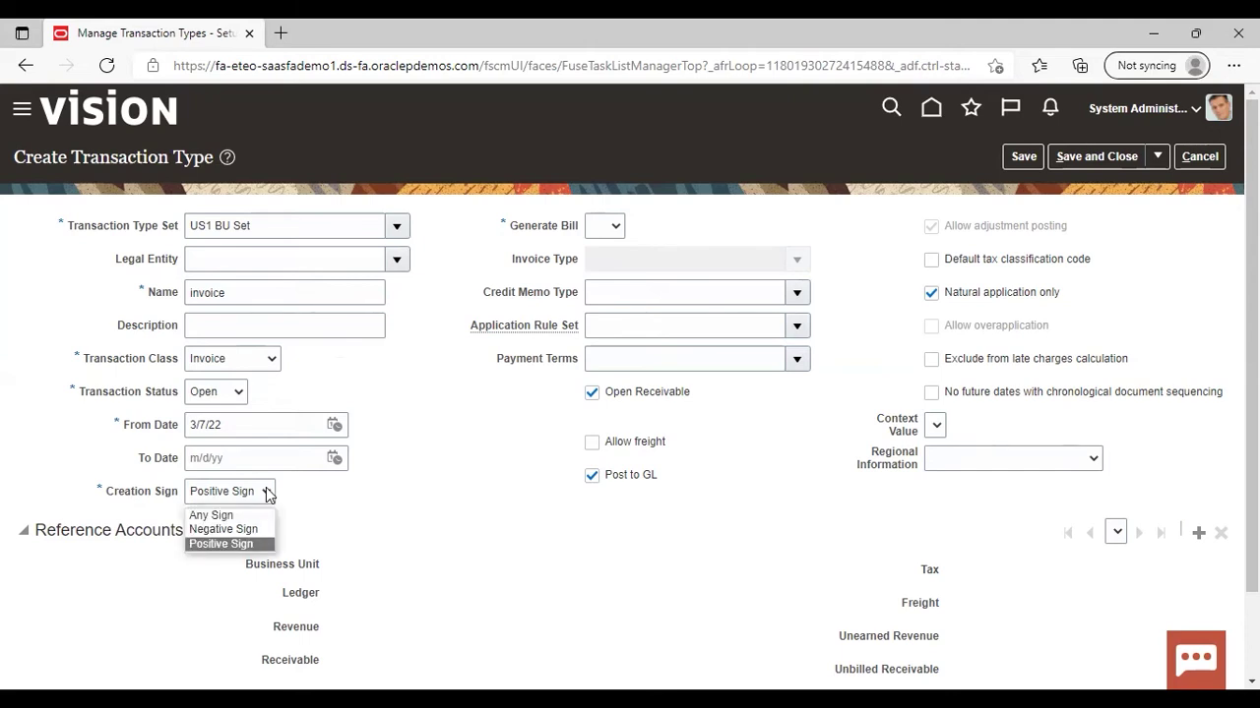
pyautogui.click(267, 492)
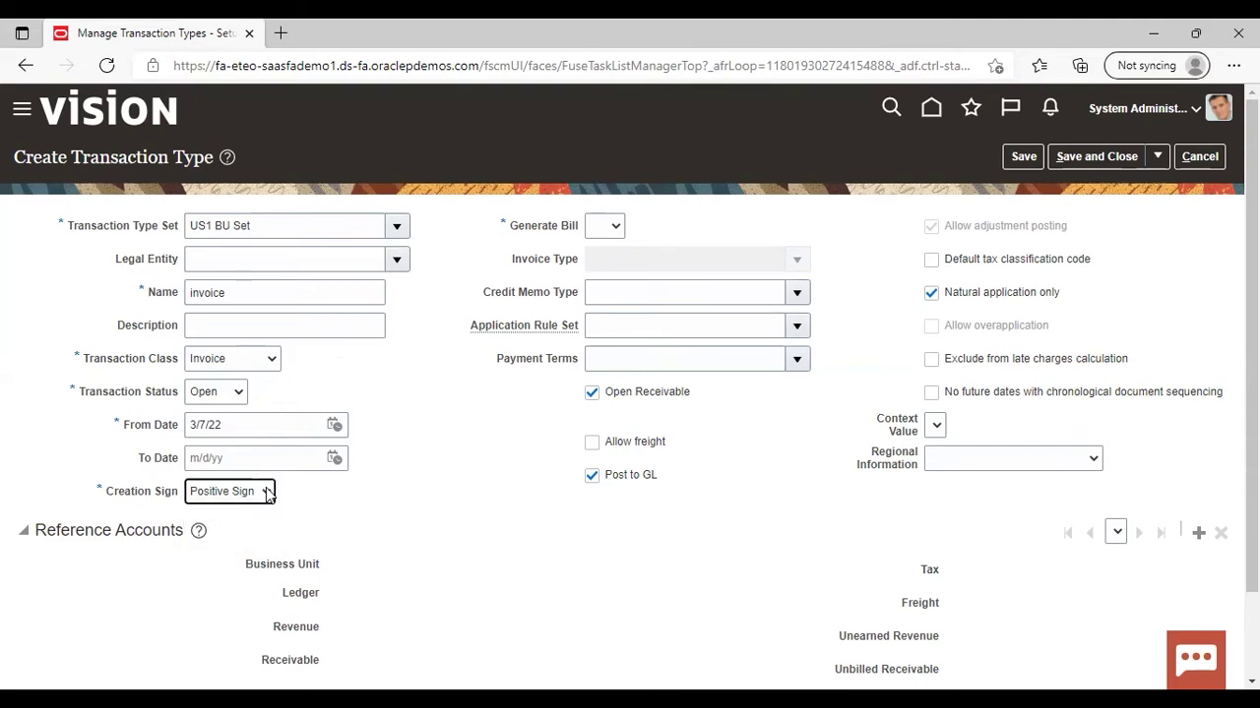
pyautogui.click(364, 513)
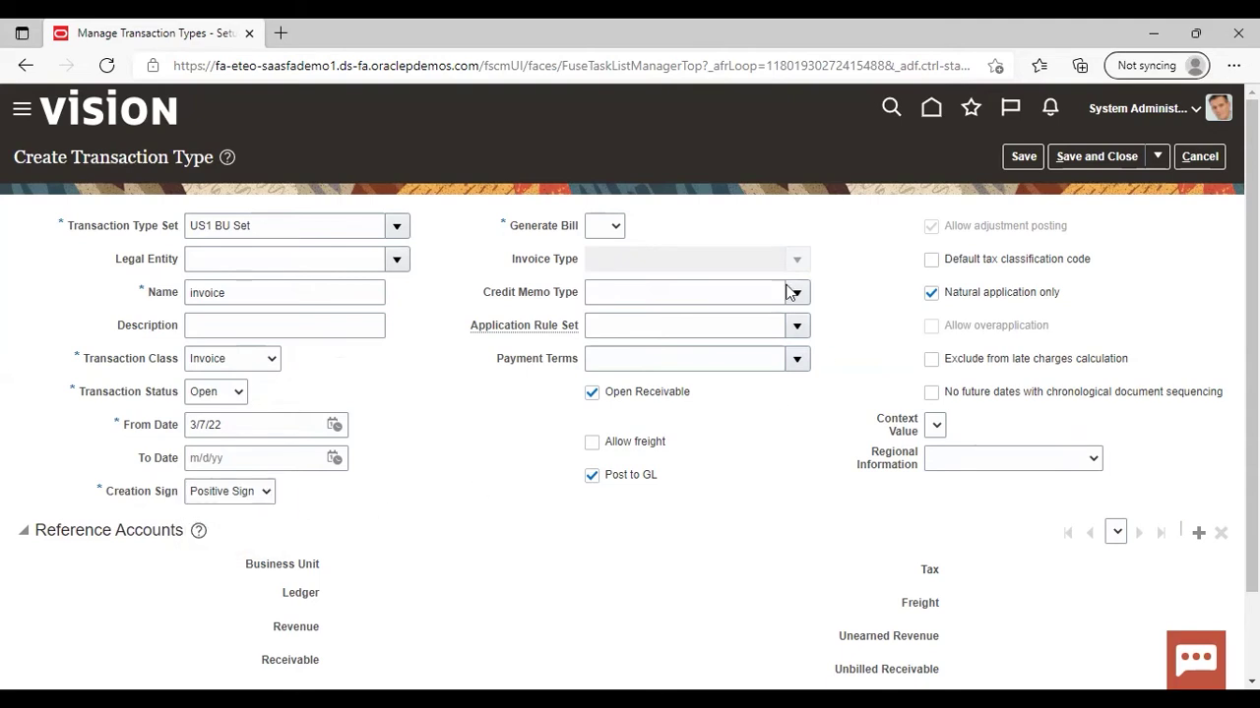
pyautogui.click(615, 228)
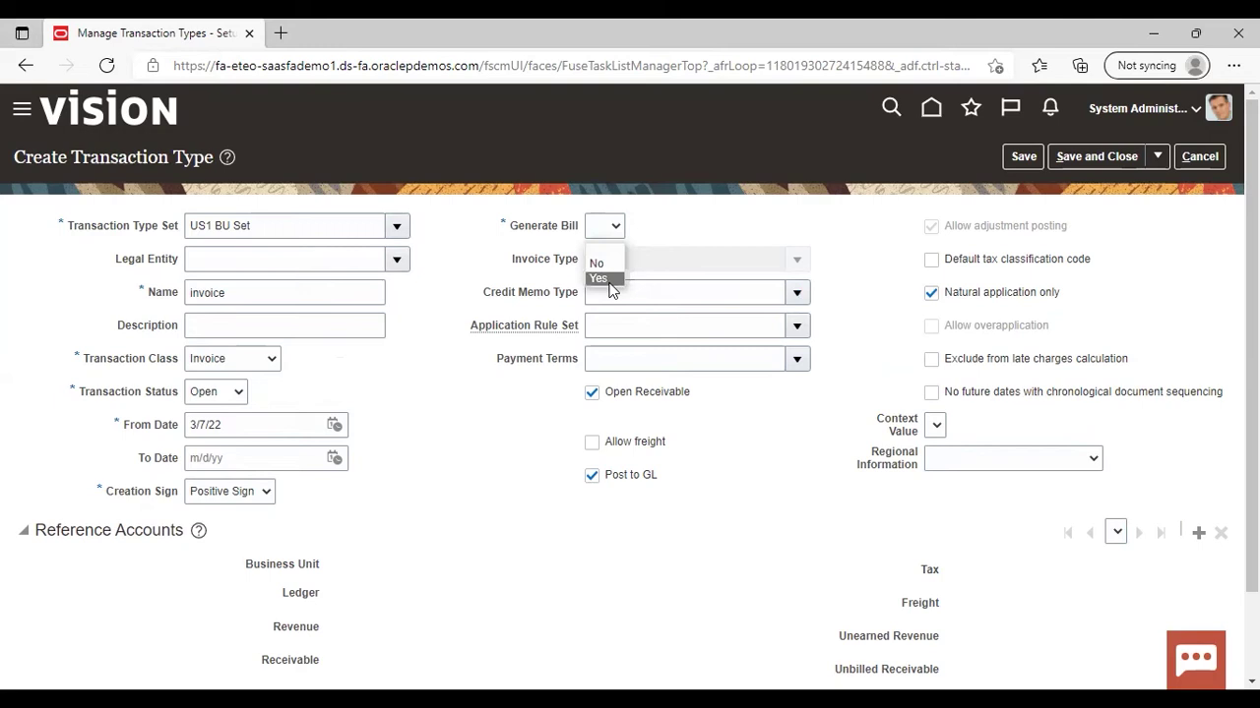
# Set Generate Bill to Yes, leaving Natural application only checked and overapplication off.
pyautogui.click(602, 280)
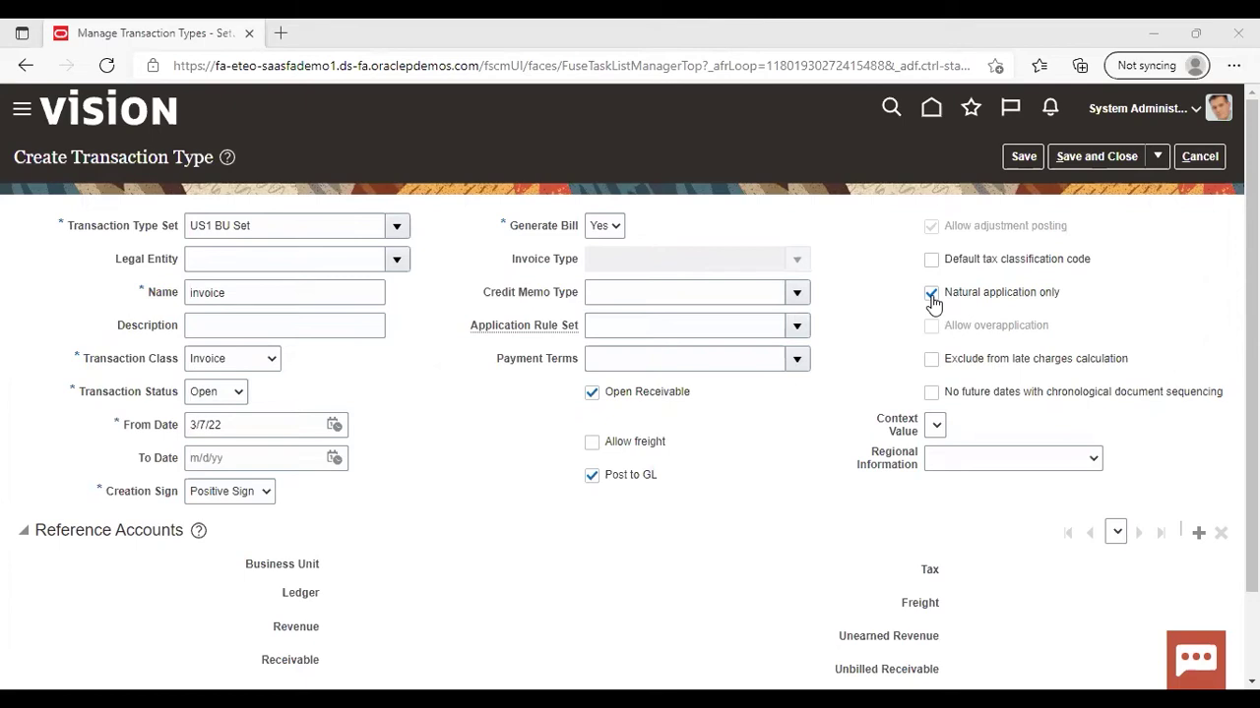
pyautogui.click(932, 297)
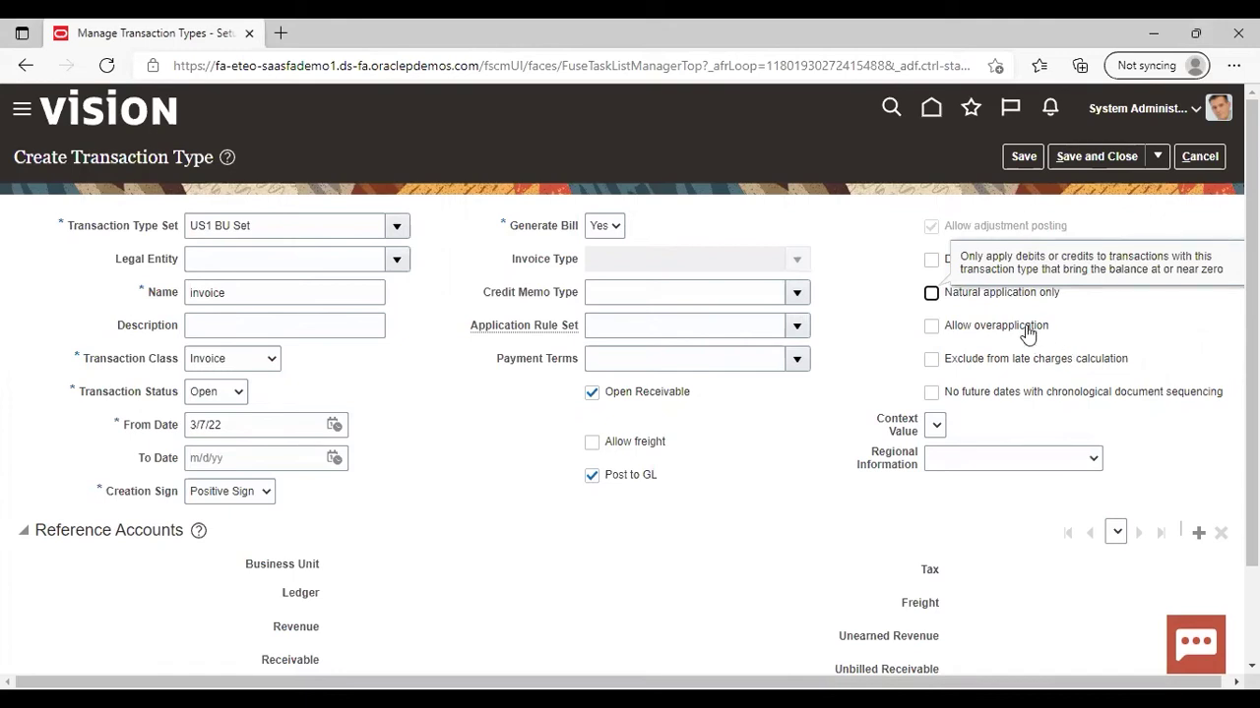
pyautogui.click(932, 328)
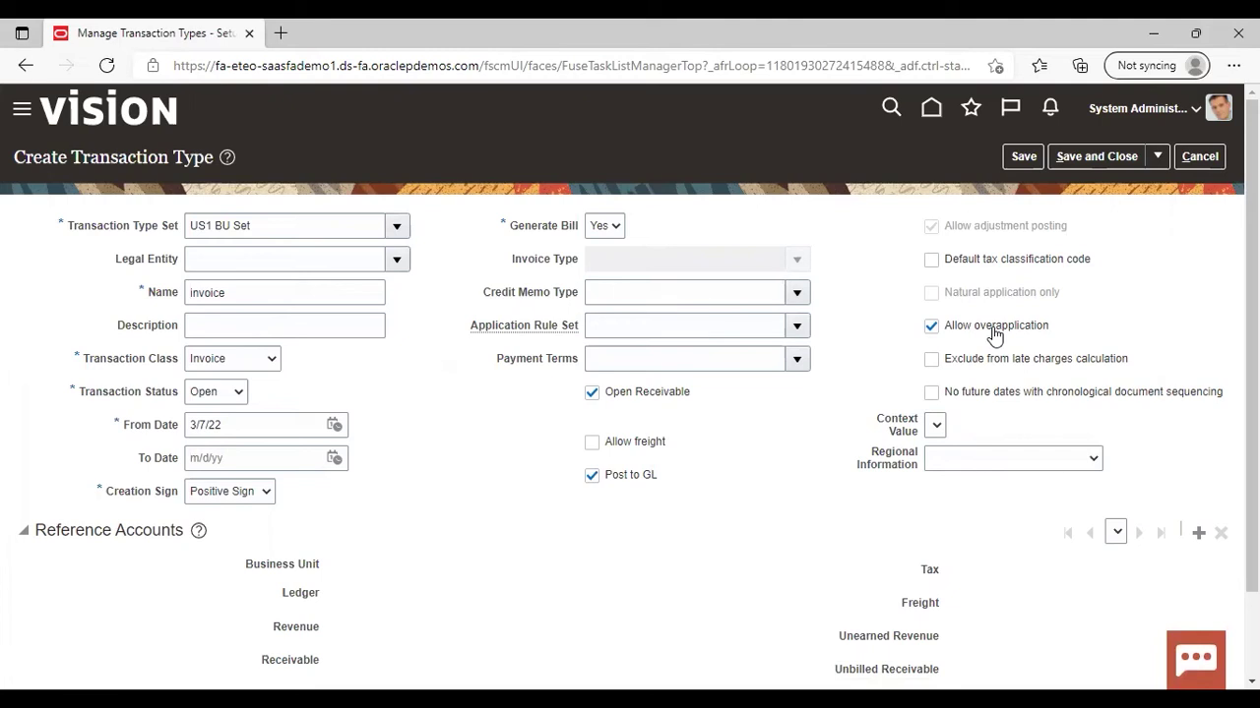
pyautogui.click(931, 326)
pyautogui.click(932, 294)
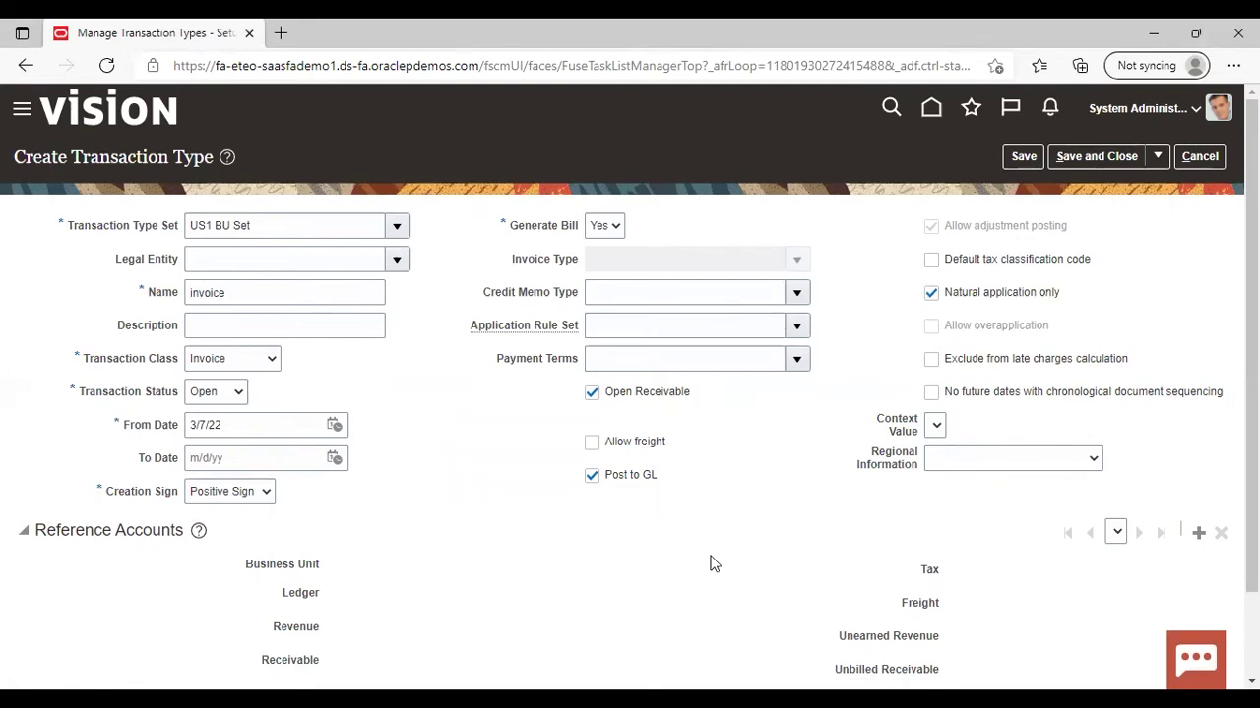
# Add US1 Business Unit reference accounts, including Revenue 101.10.12104.000.000.000.
pyautogui.click(1198, 534)
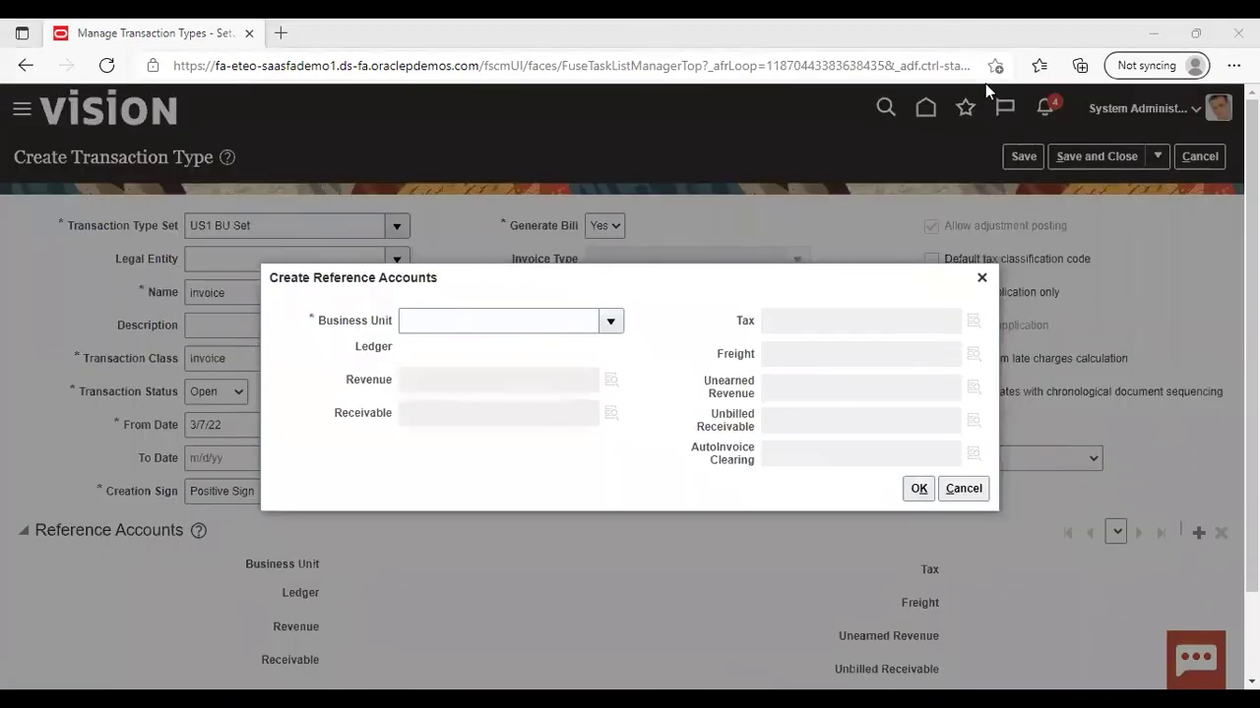
pyautogui.click(609, 320)
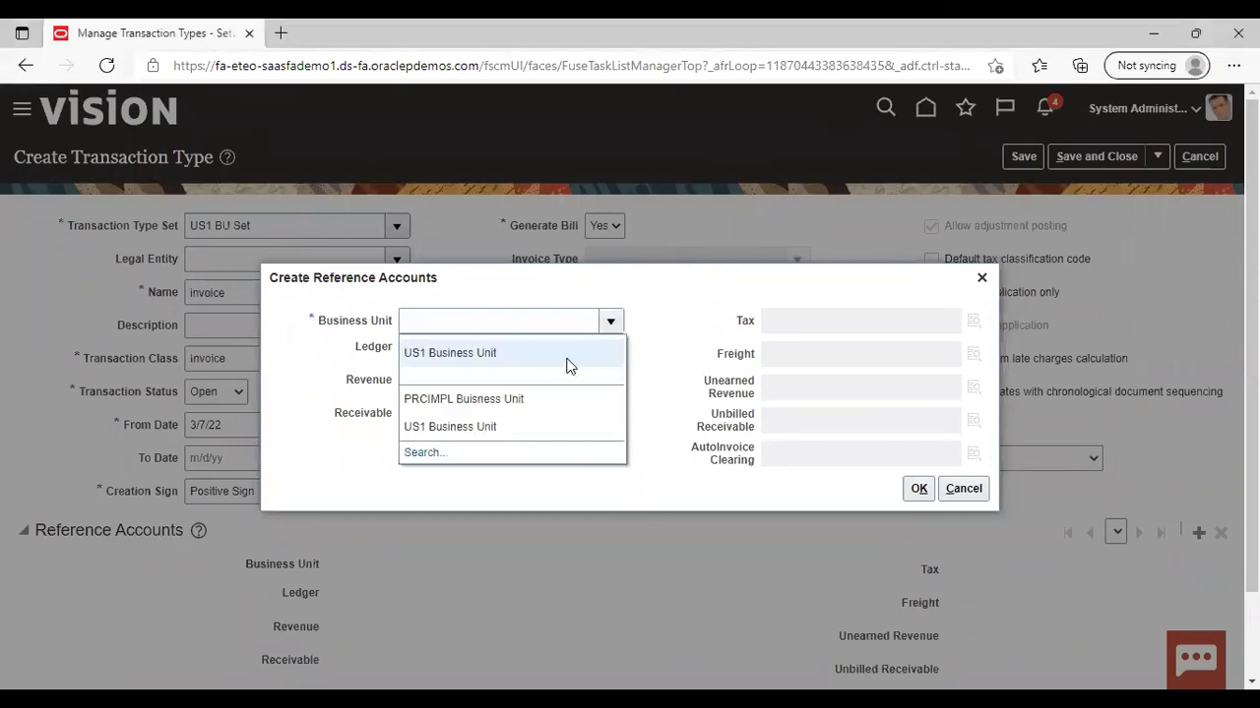
pyautogui.click(567, 357)
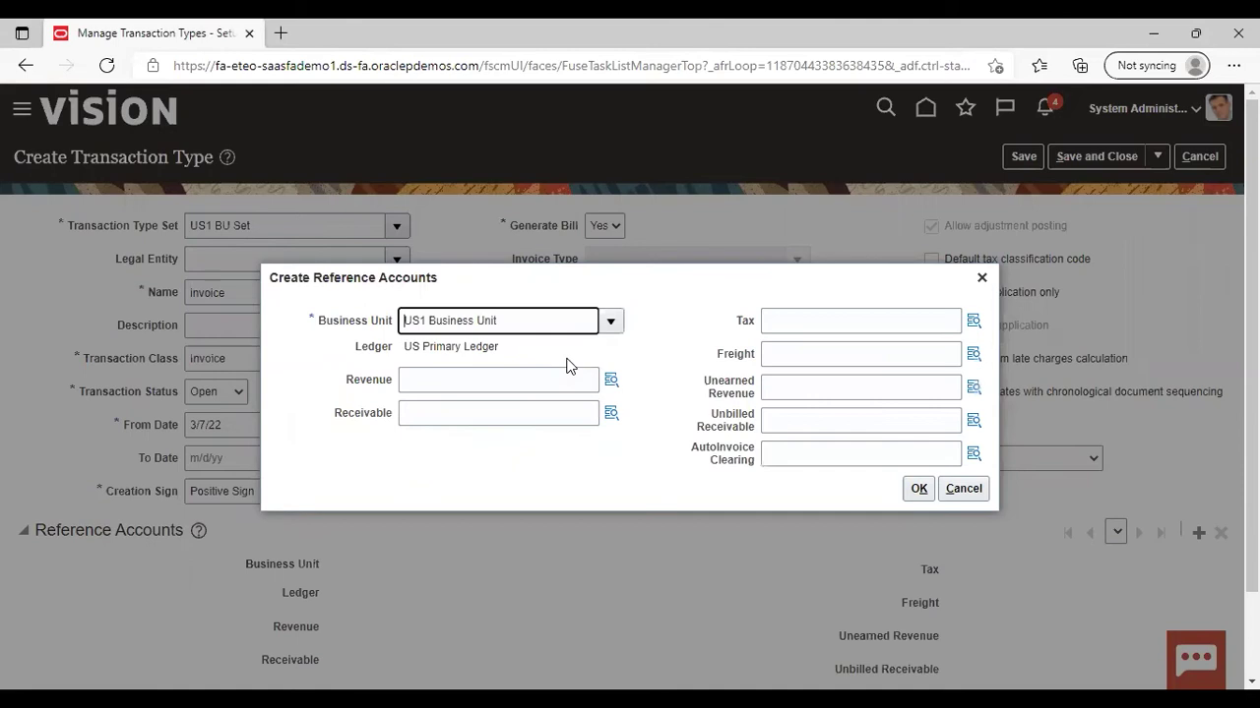
pyautogui.click(497, 461)
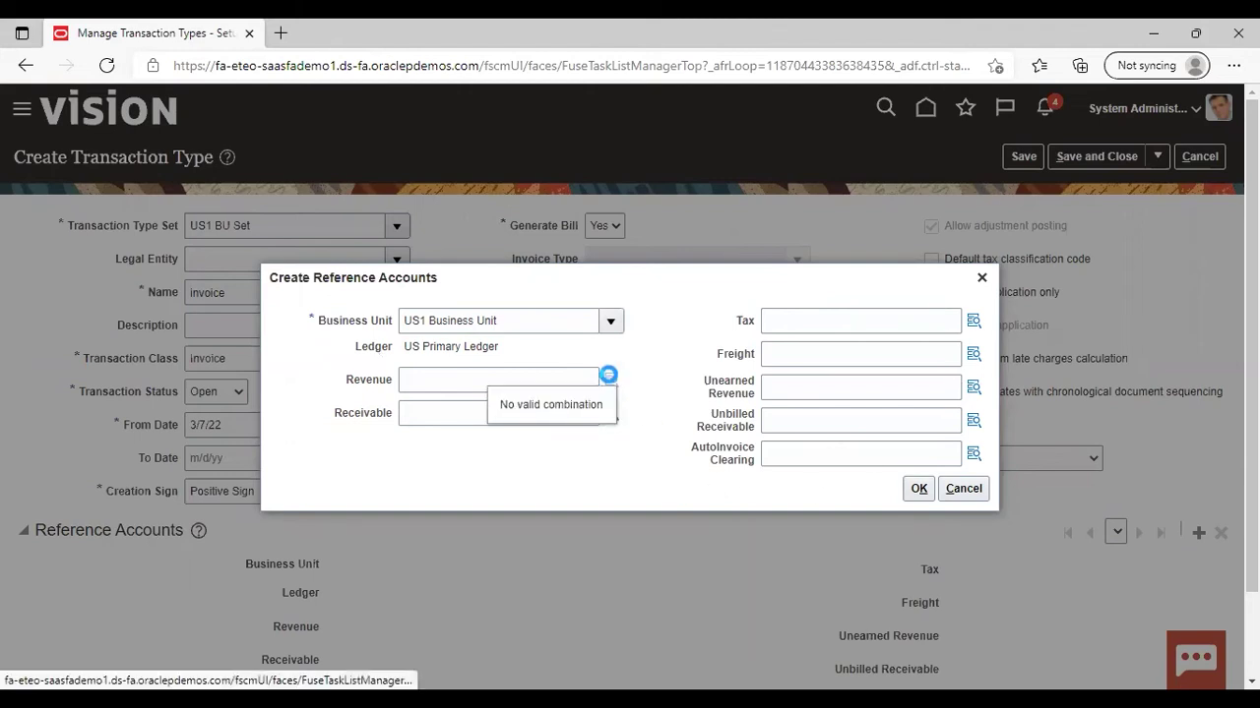
pyautogui.click(610, 375)
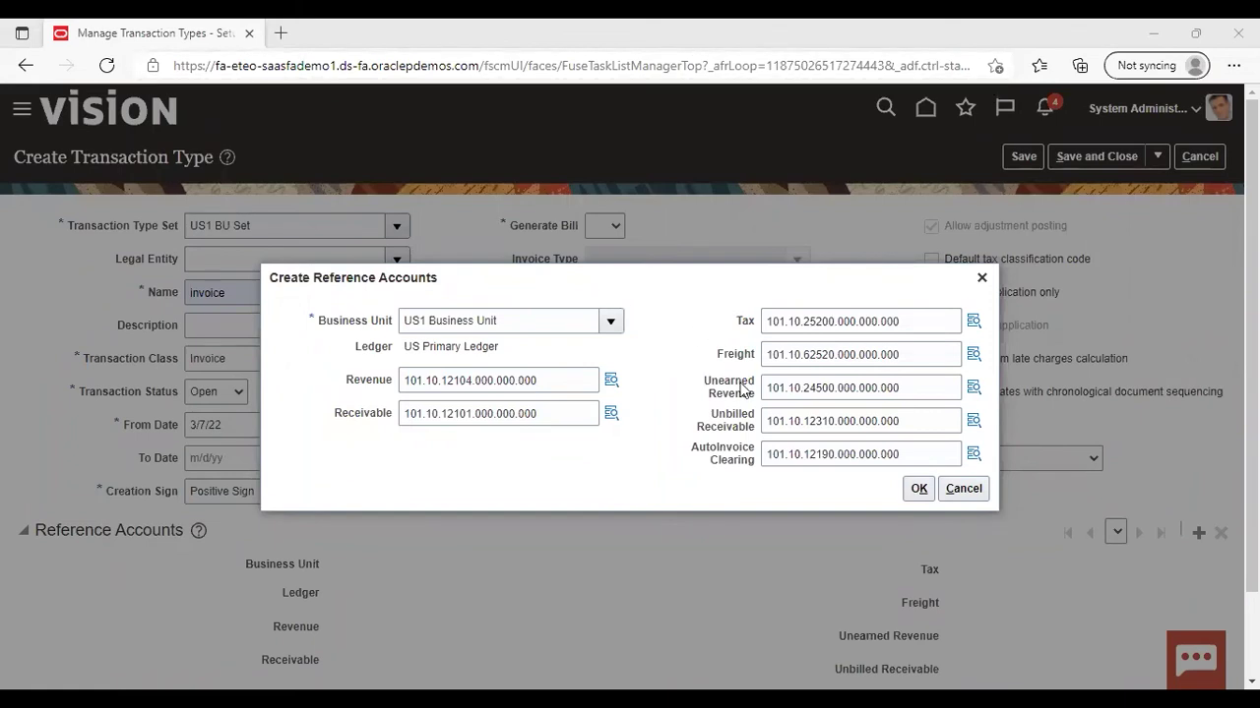
pyautogui.click(917, 490)
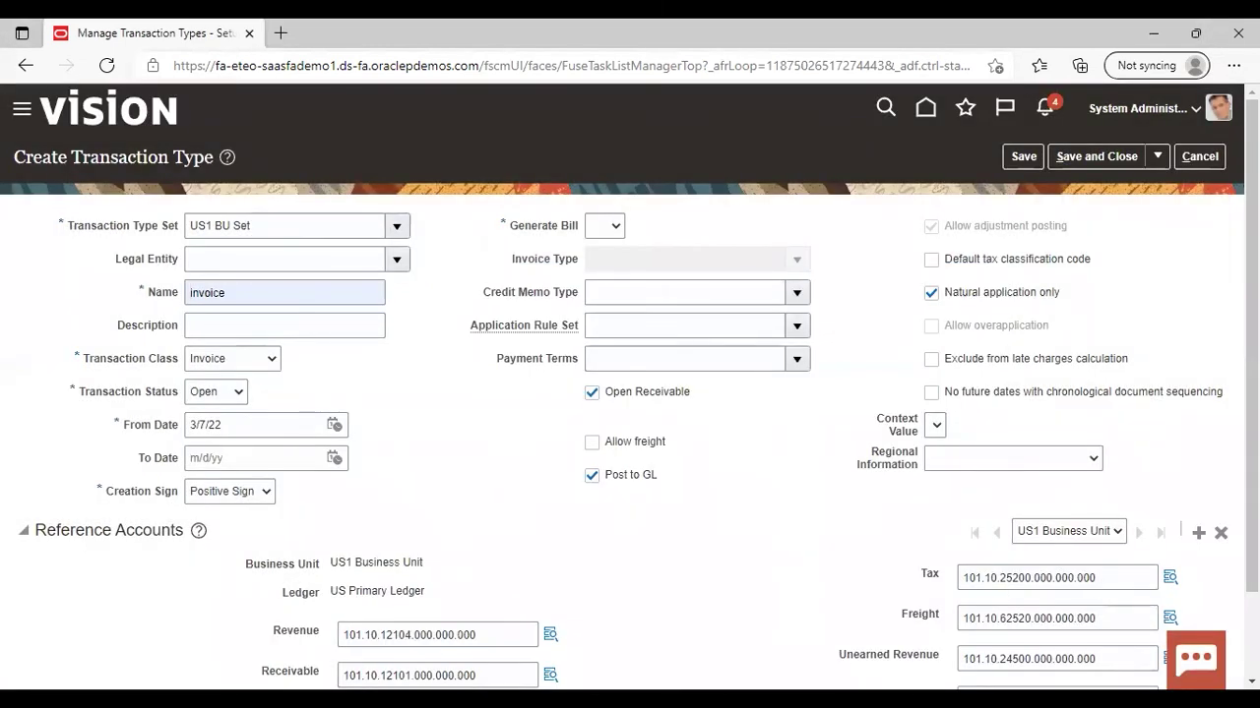
pyautogui.scroll(-2, 642, 339)
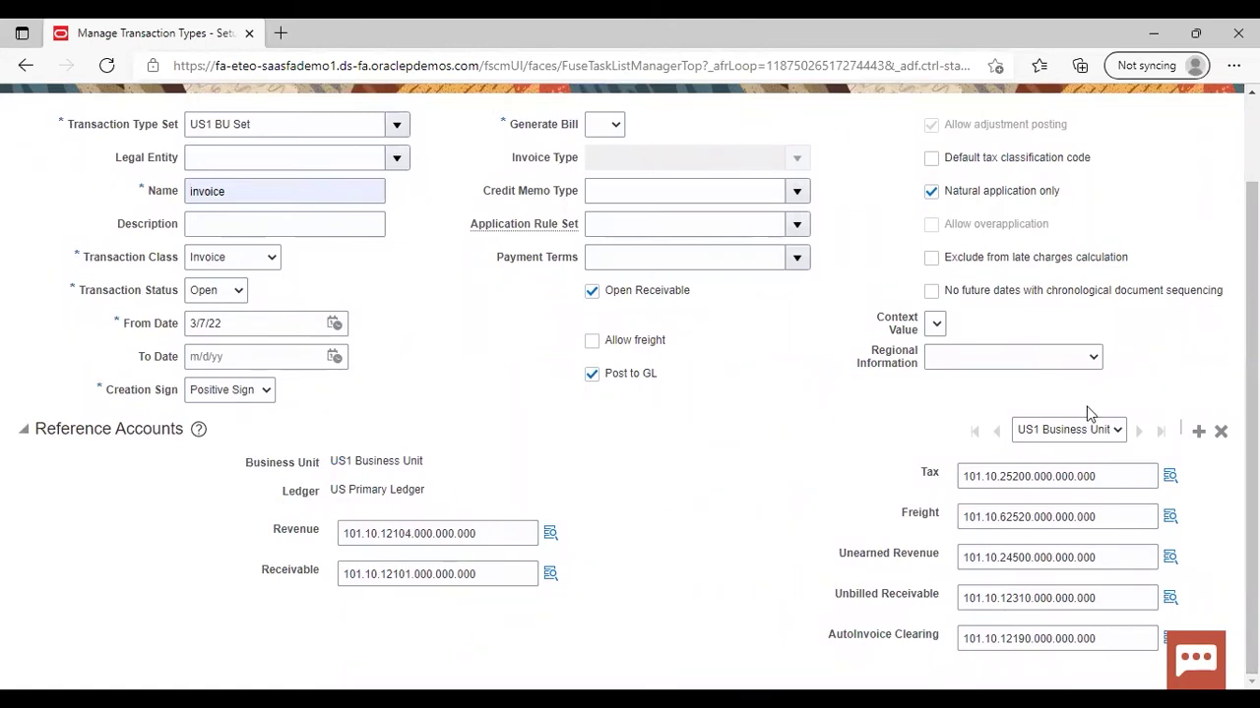
pyautogui.scroll(2, 782, 207)
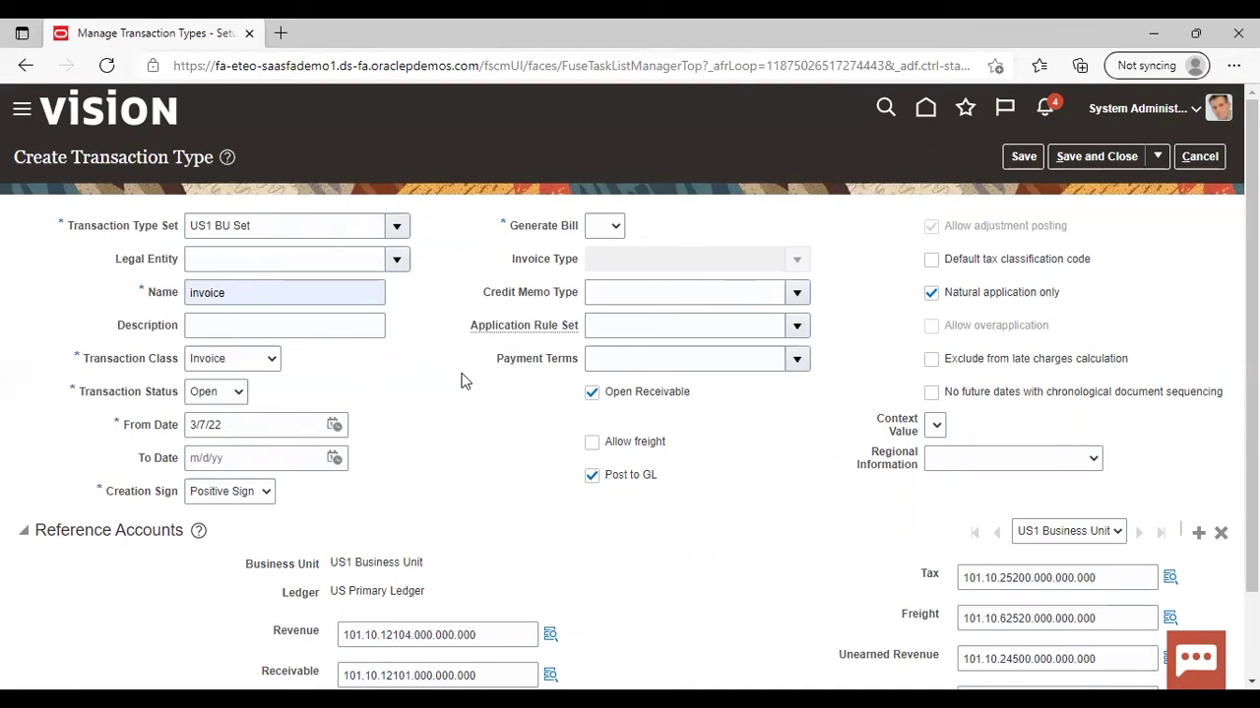
# Rename the type to 'debit memo', class Debit Memo, with Generate Bill Yes.
pyautogui.tripleClick(345, 298)
pyautogui.press('BackSpace')
pyautogui.write('debu')
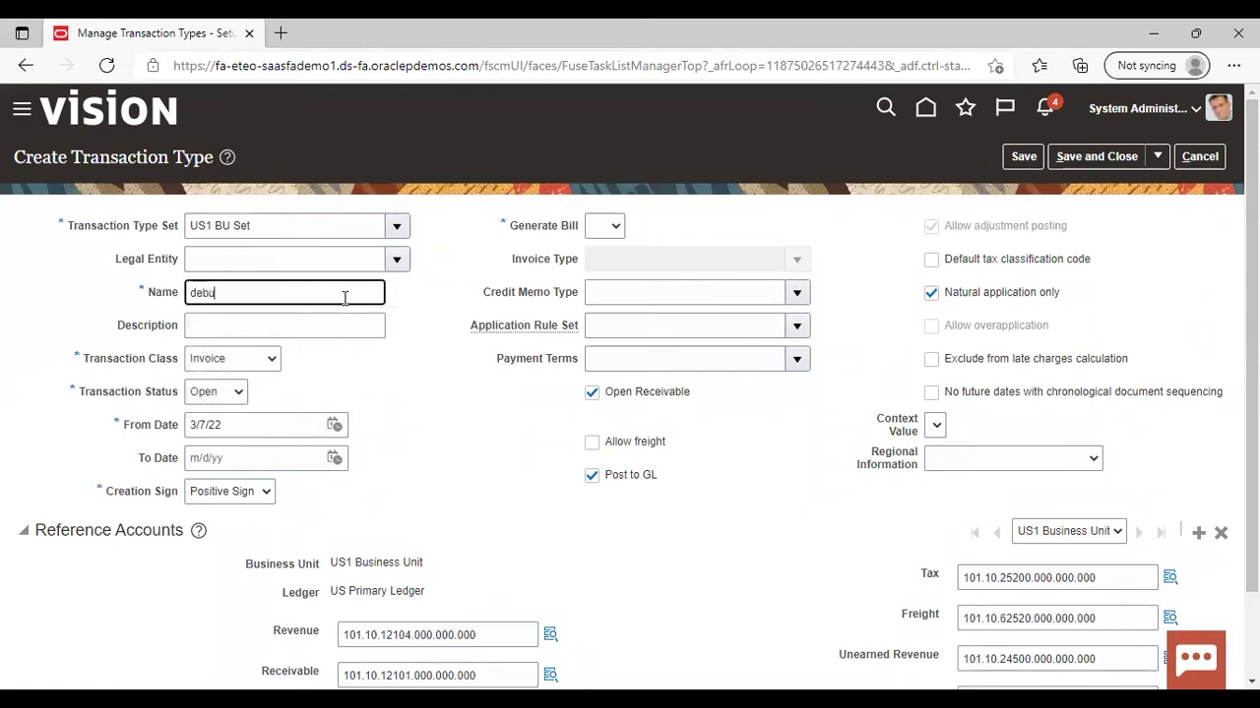
pyautogui.press('BackSpace')
pyautogui.write('it memo')
pyautogui.click(397, 382)
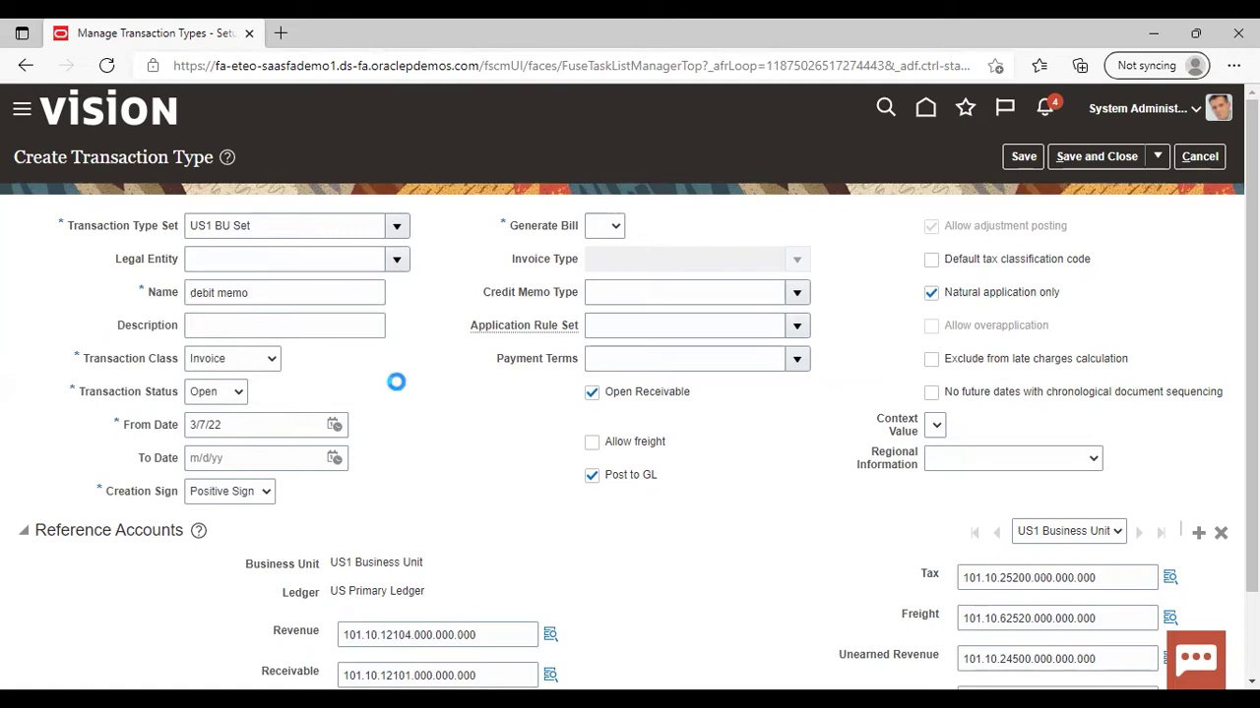
pyautogui.click(271, 364)
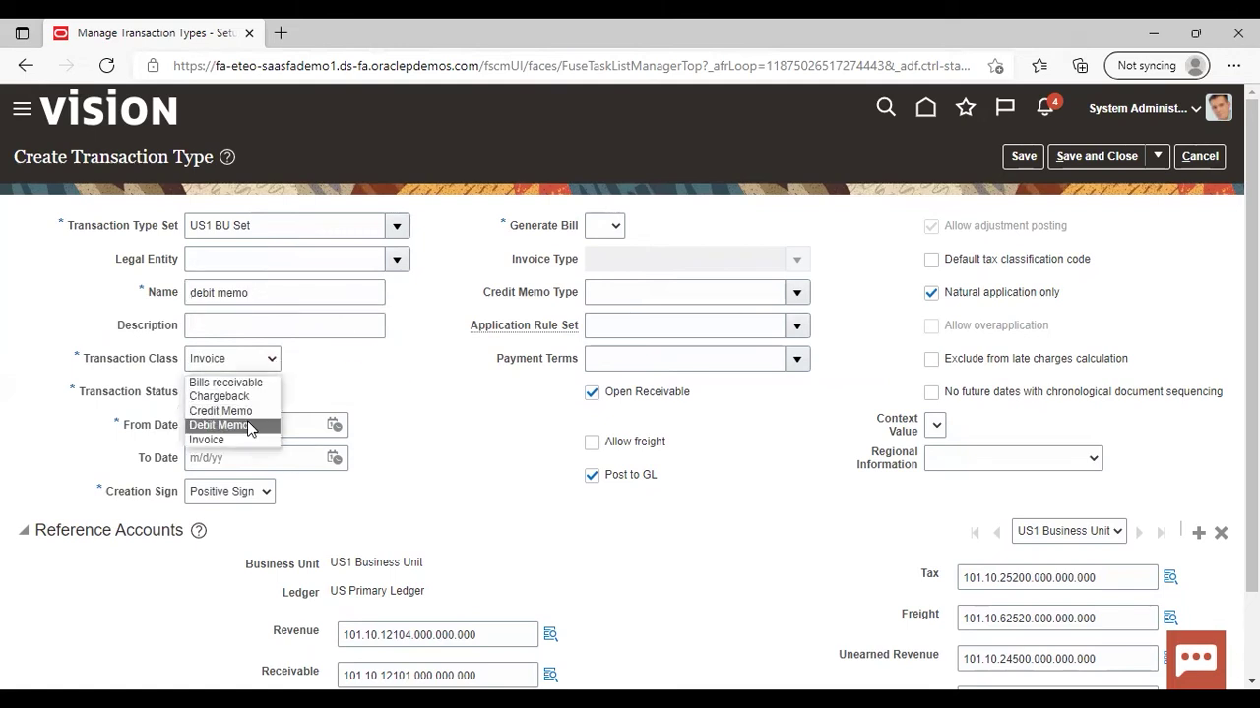
pyautogui.click(248, 426)
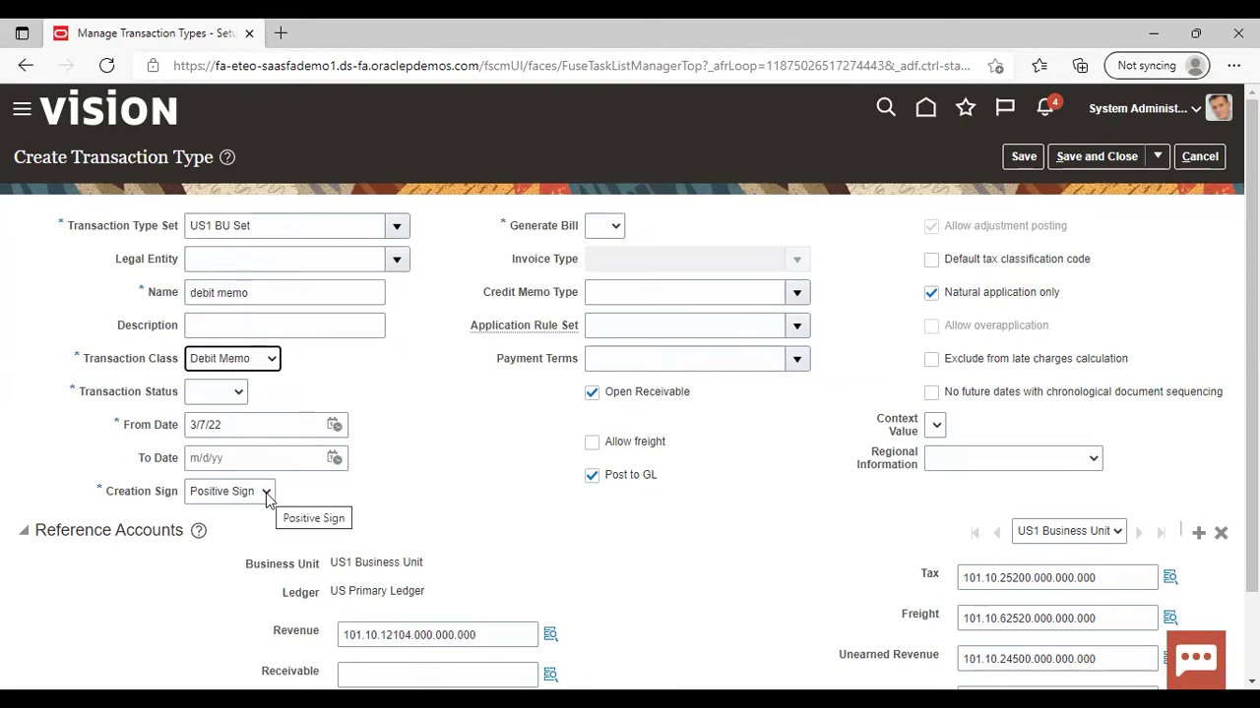
pyautogui.click(612, 227)
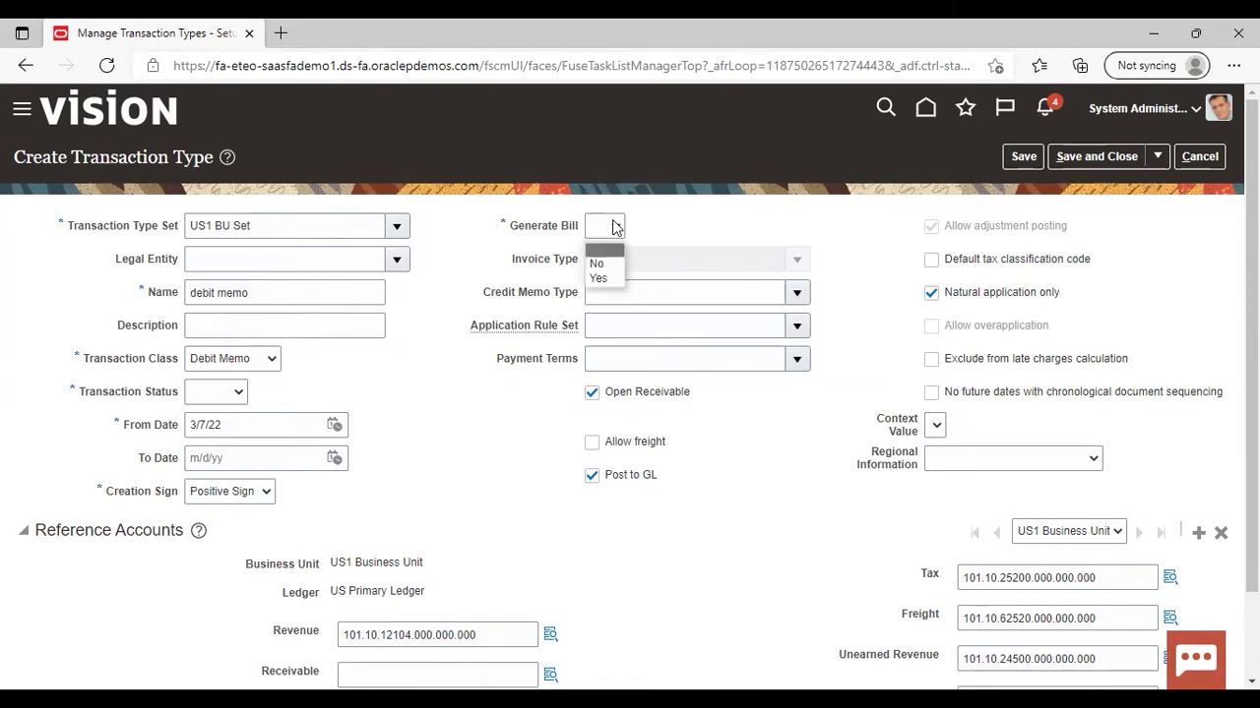
pyautogui.click(603, 280)
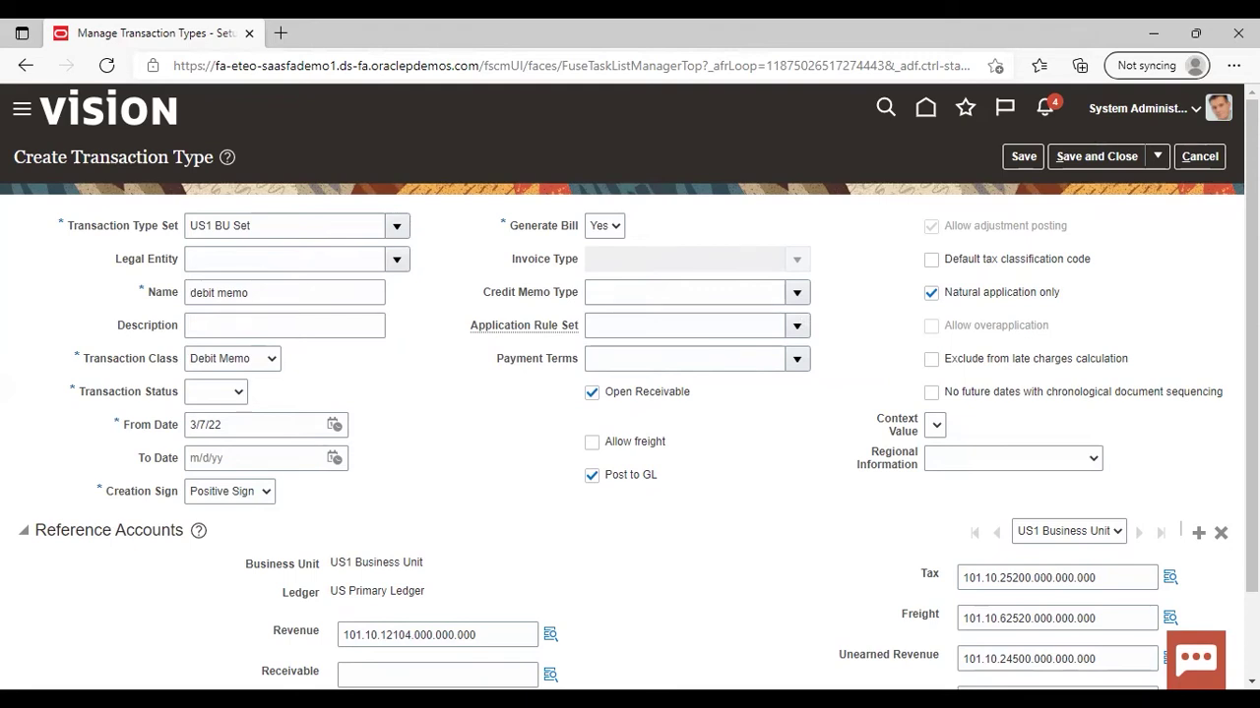
pyautogui.scroll(-2, 467, 574)
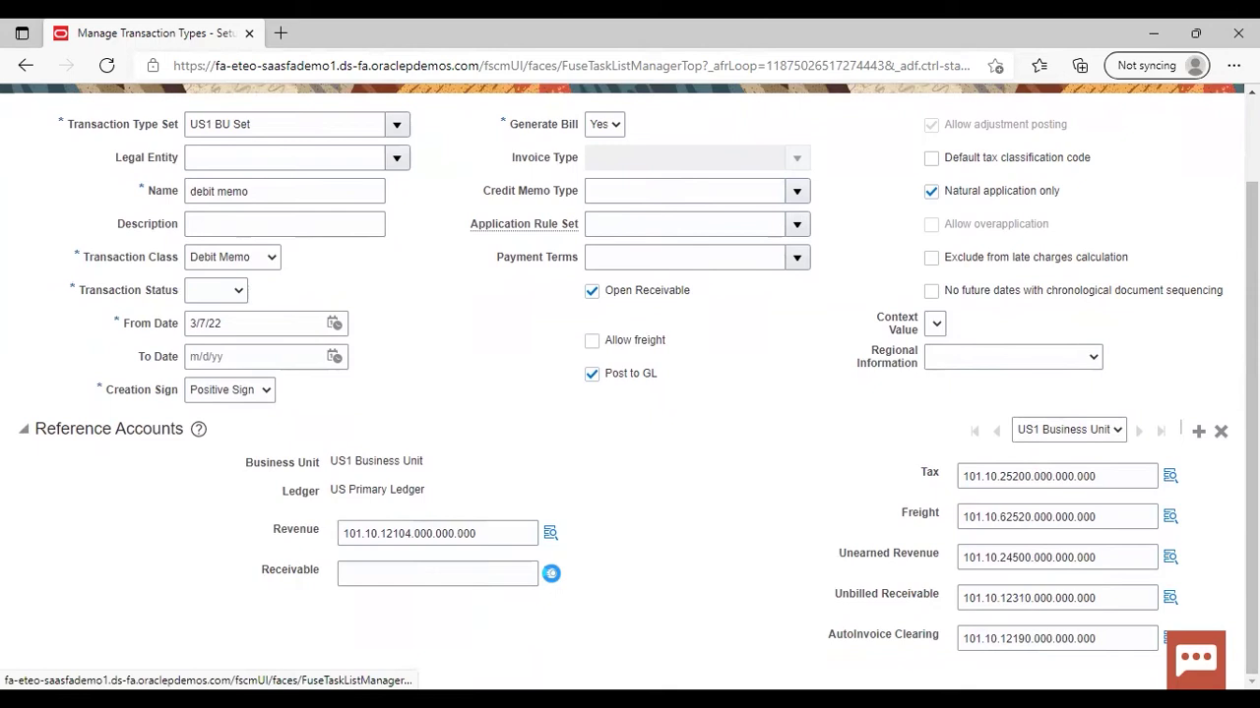
# Set the Receivable account to 101.10.12101.000.000.000 via a 'receivab' description search.
pyautogui.click(550, 573)
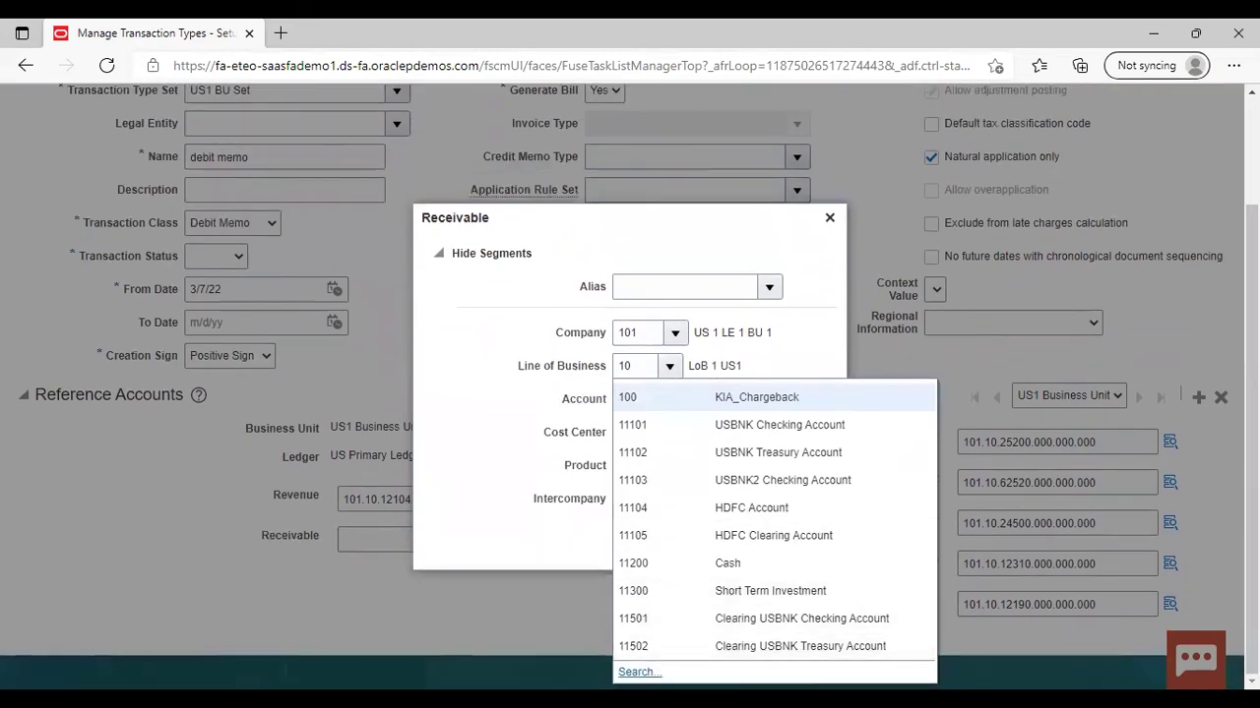
pyautogui.click(639, 672)
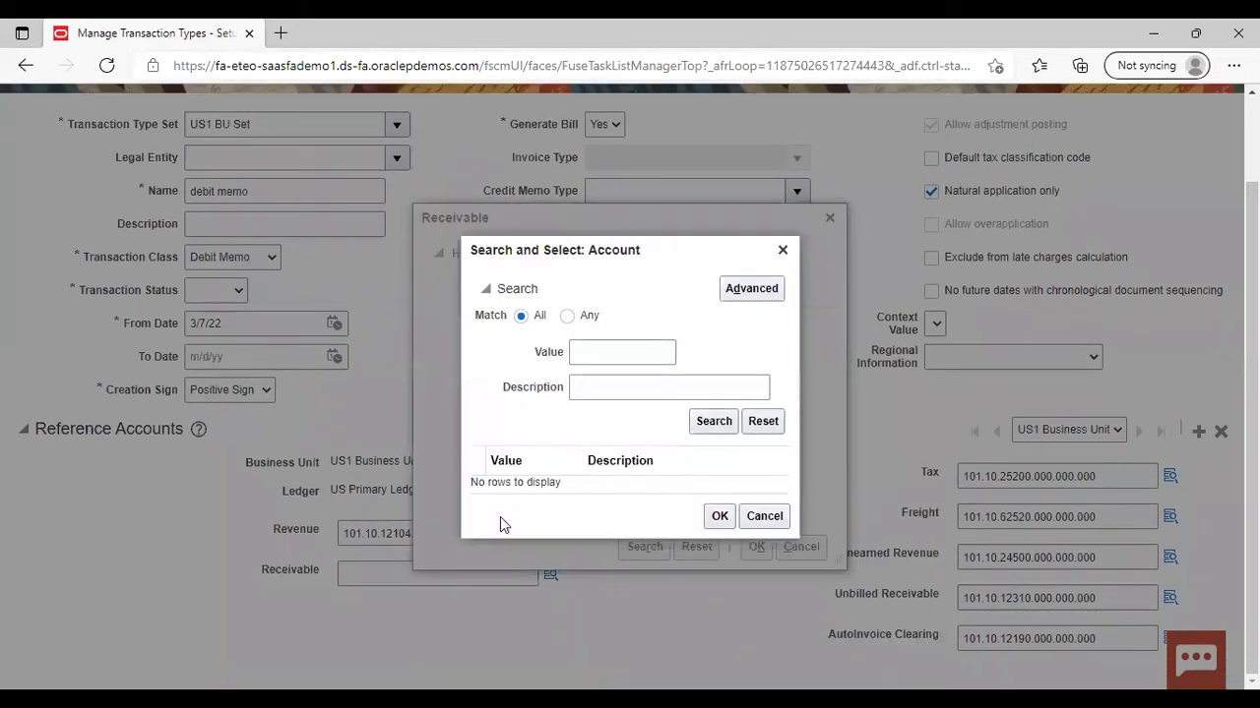
pyautogui.click(750, 292)
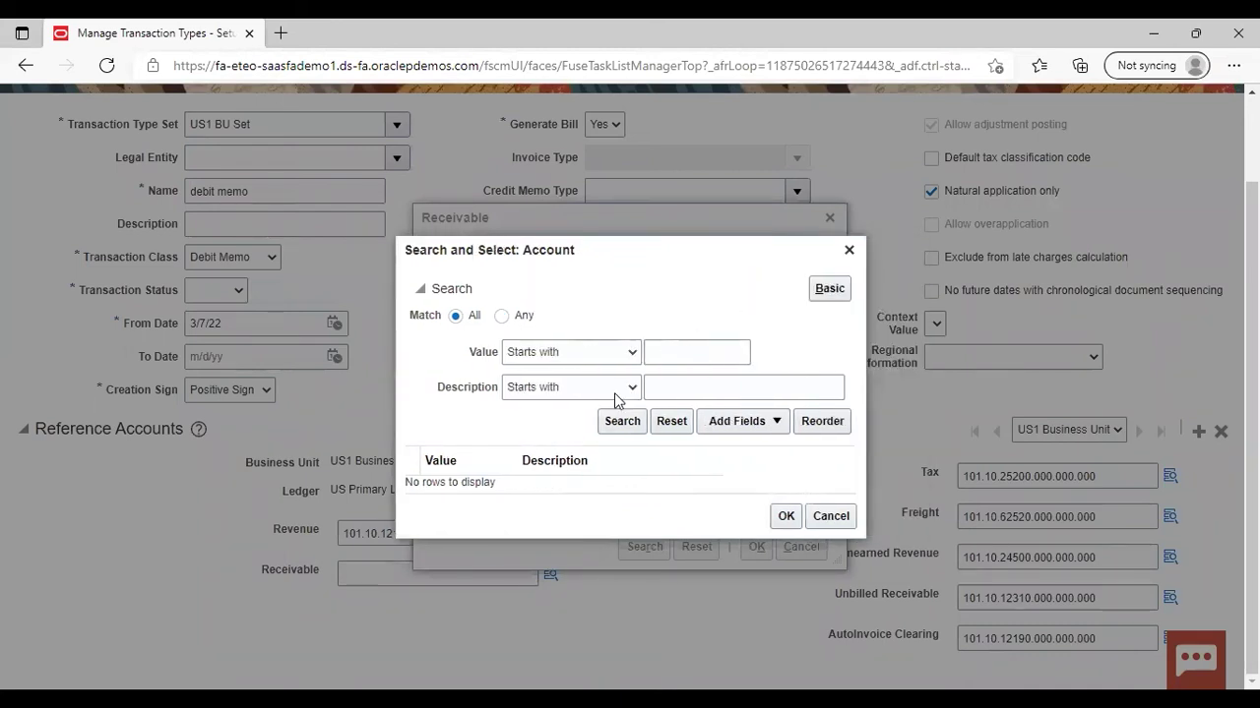
pyautogui.click(614, 395)
pyautogui.click(537, 554)
pyautogui.click(834, 386)
pyautogui.write('receivable')
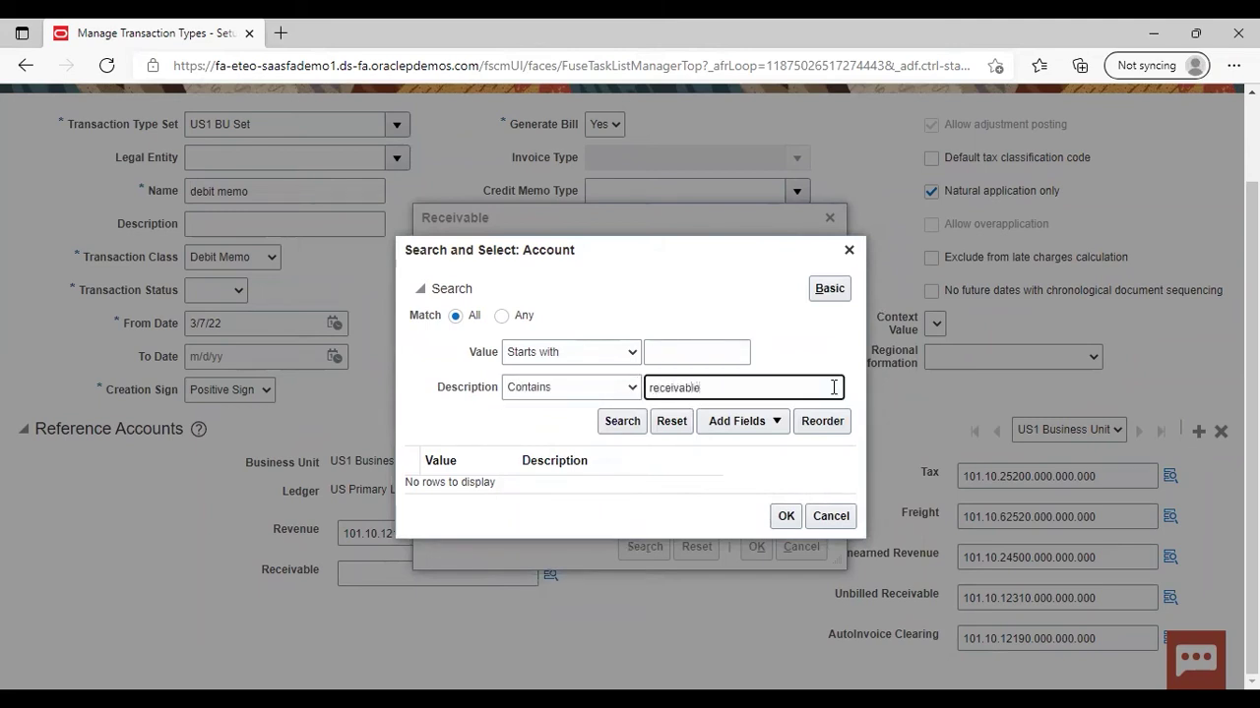
pyautogui.press('Return')
pyautogui.click(717, 352)
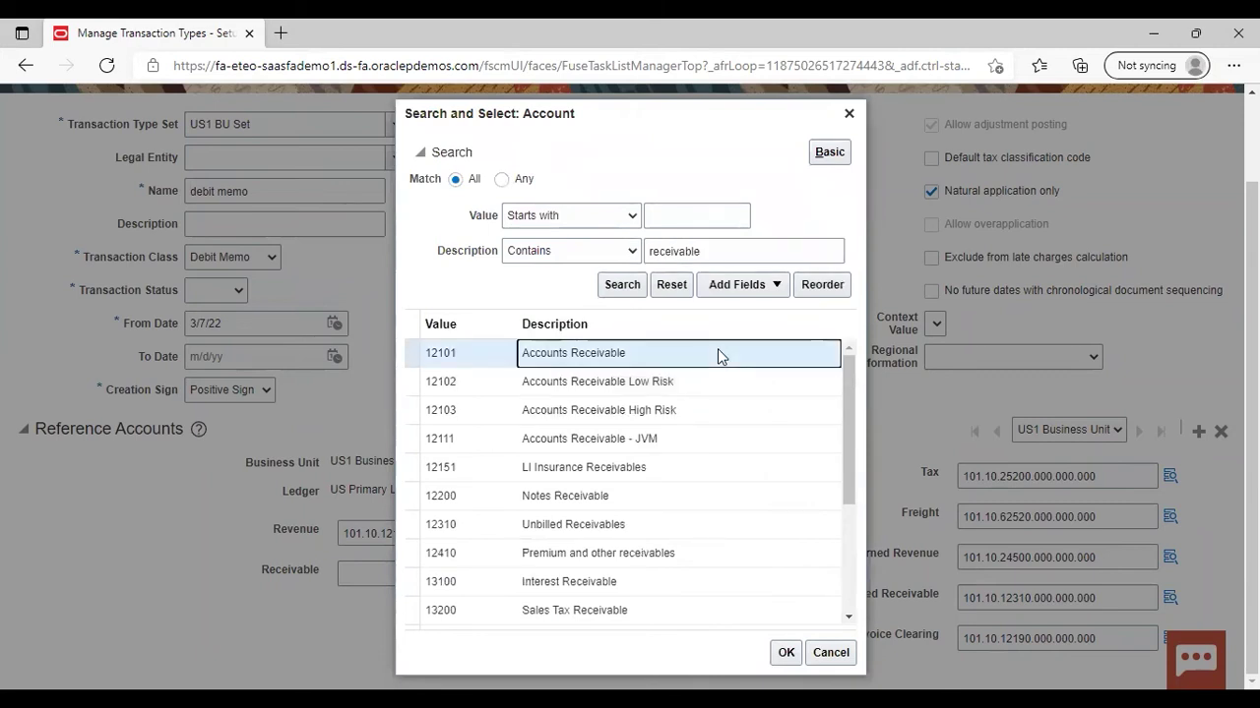
pyautogui.click(785, 652)
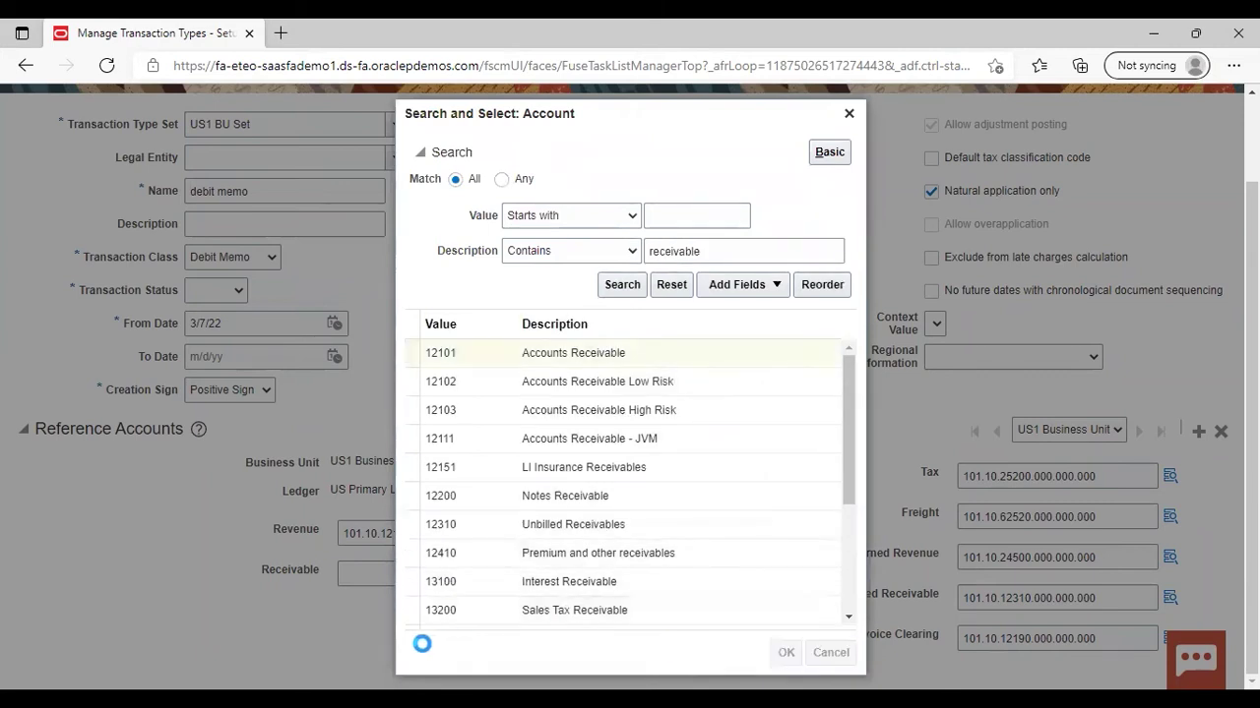
pyautogui.click(756, 549)
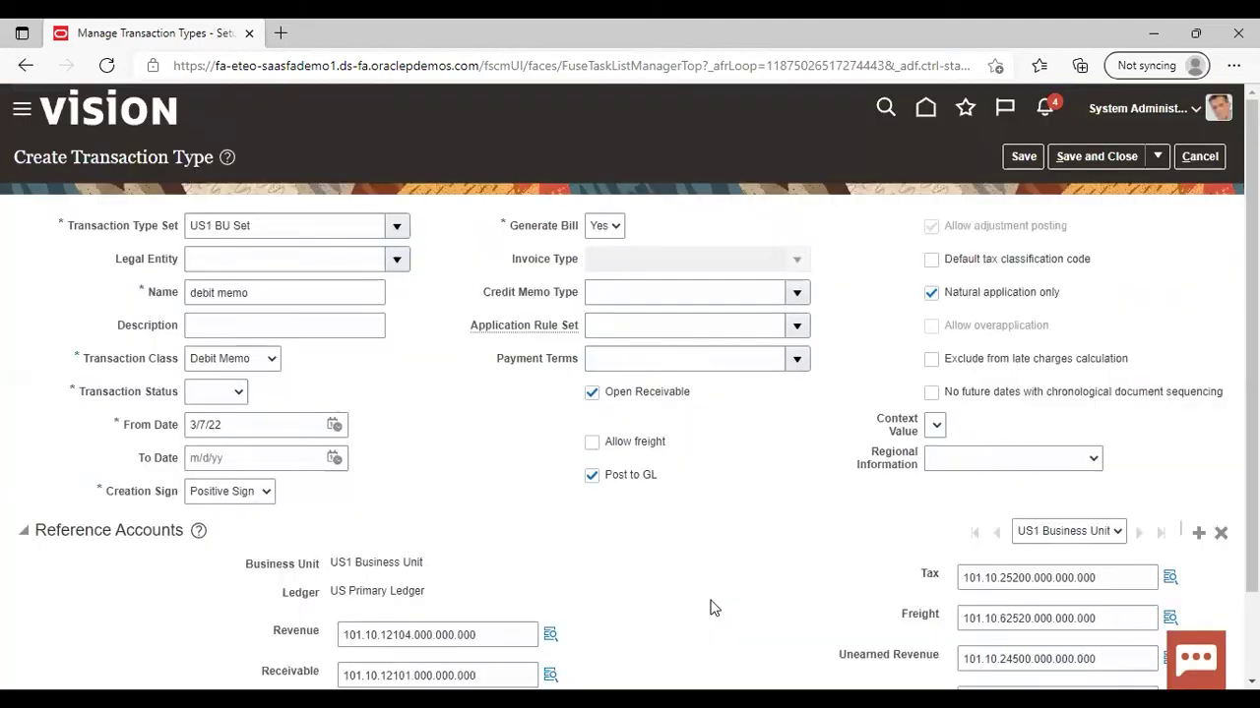
# Rename the type to 'credit memo' with transaction class Credit Memo.
pyautogui.scroll(-1, 714, 608)
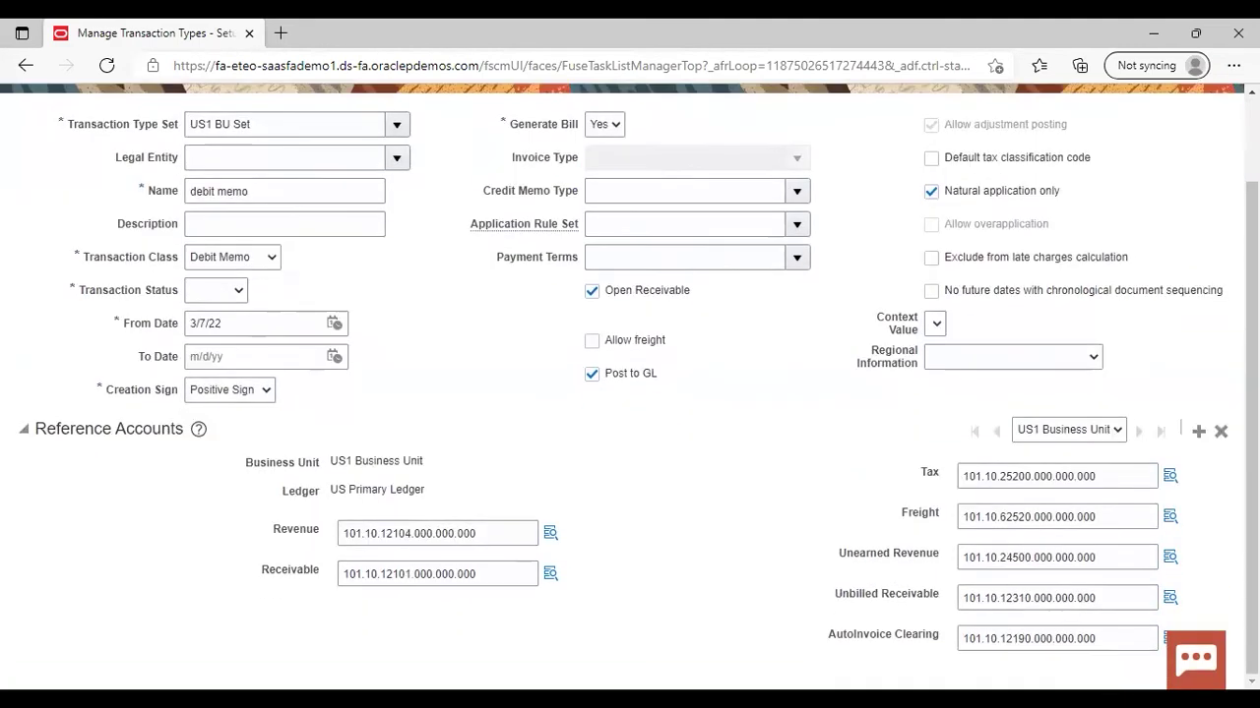
pyautogui.scroll(1, 492, 295)
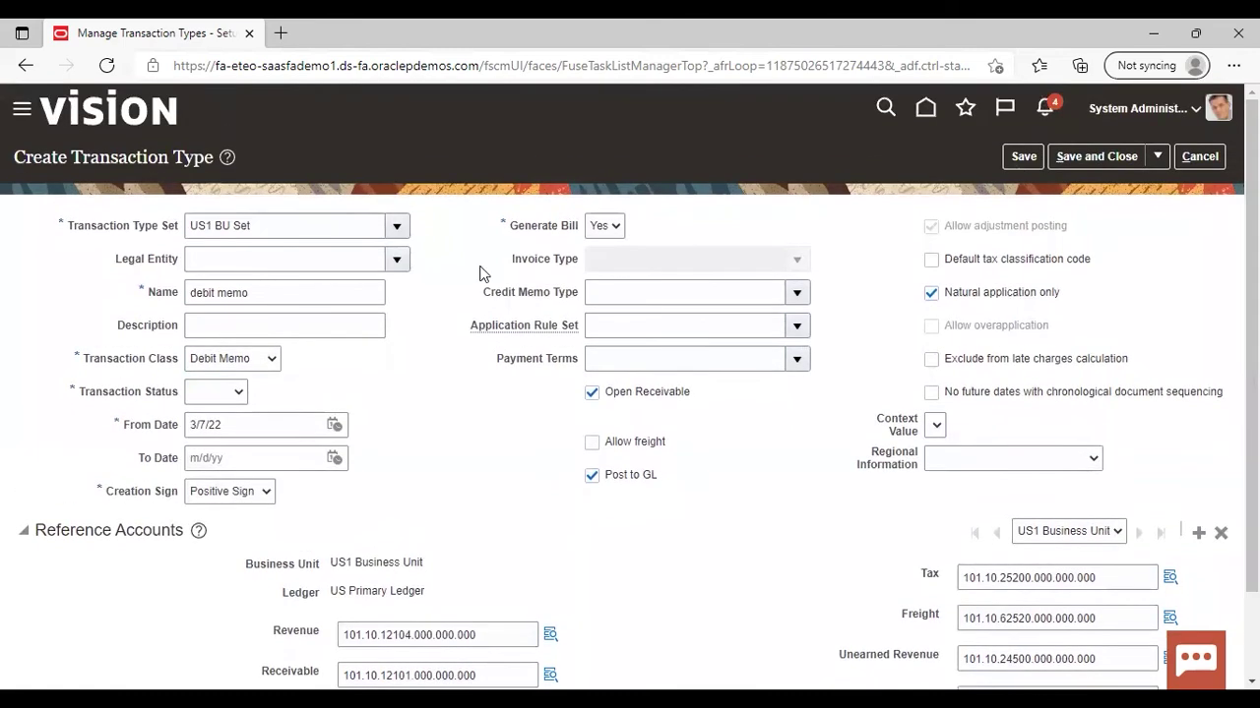
pyautogui.click(312, 293)
pyautogui.hotkey('ctrl', 'a')
pyautogui.press('BackSpace')
pyautogui.write('credit ')
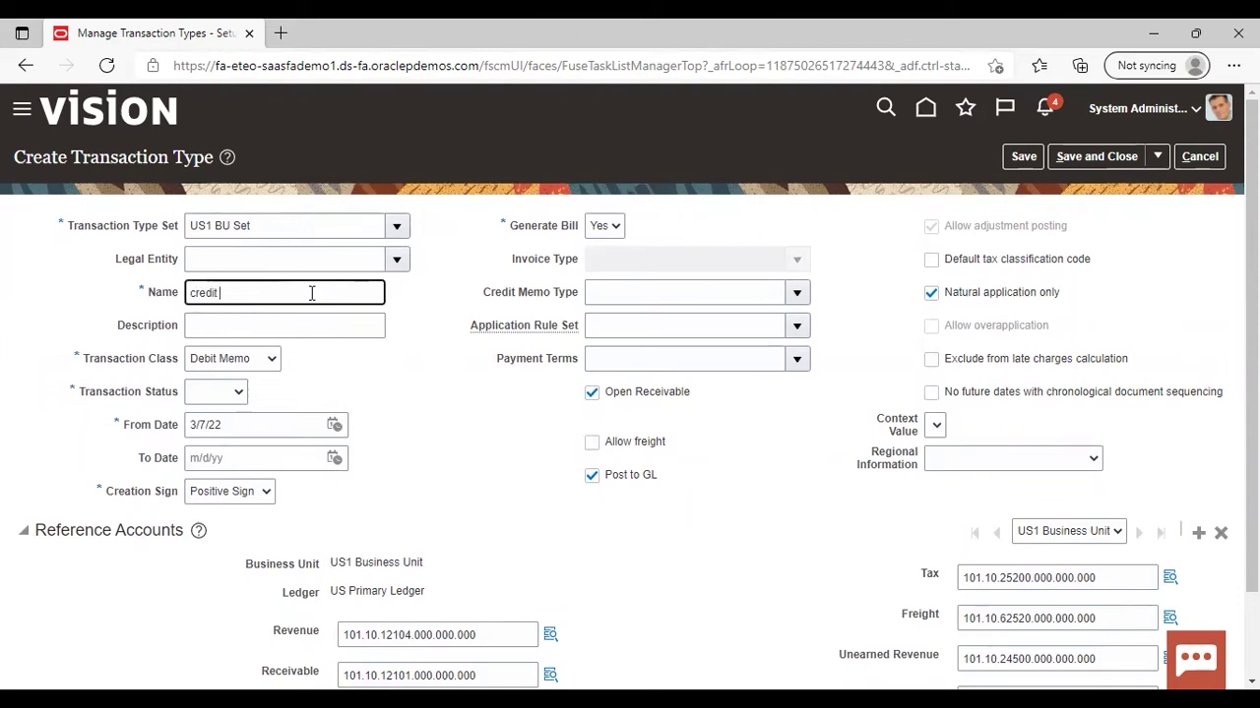
pyautogui.write('memo')
pyautogui.click(274, 359)
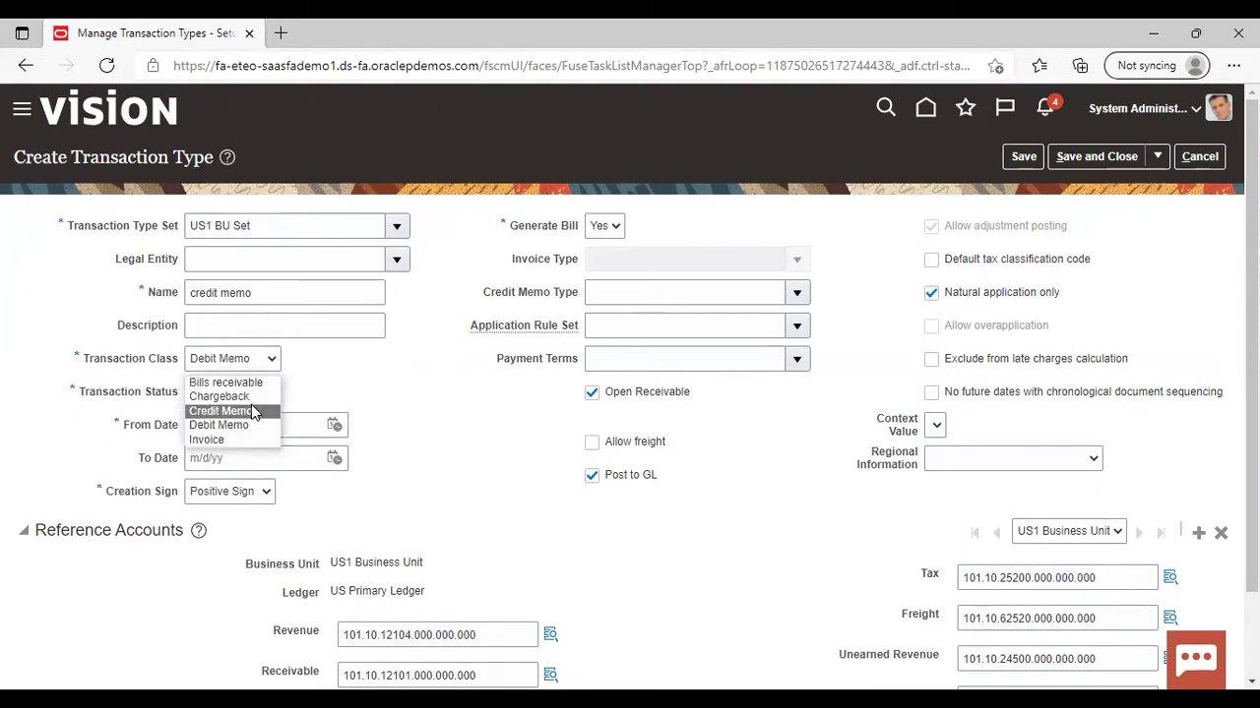
pyautogui.click(226, 413)
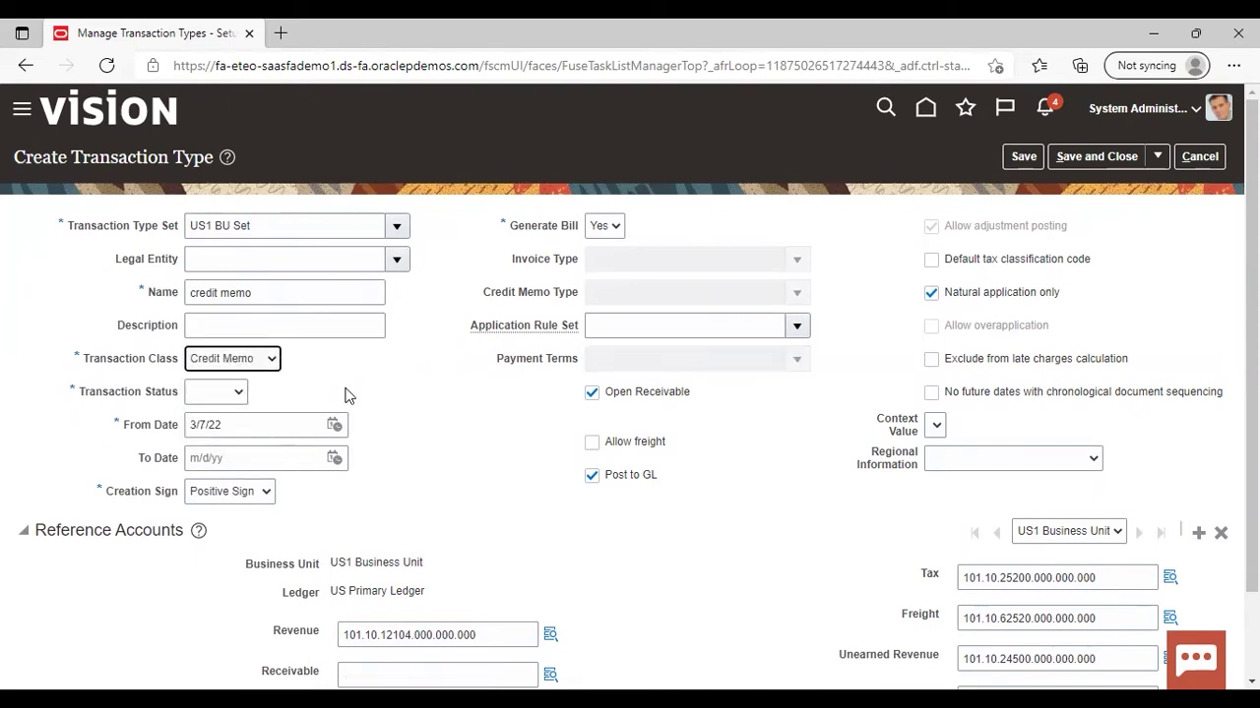
# Rename the type to 'chargeback' with transaction class Chargeback.
pyautogui.click(294, 292)
pyautogui.press('BackSpace')
pyautogui.press('BackSpace')
pyautogui.press('BackSpace')
pyautogui.press('BackSpace')
pyautogui.press('BackSpace')
pyautogui.press('BackSpace')
pyautogui.press('BackSpace')
pyautogui.press('BackSpace')
pyautogui.press('BackSpace')
pyautogui.press('BackSpace')
pyautogui.press('BackSpace')
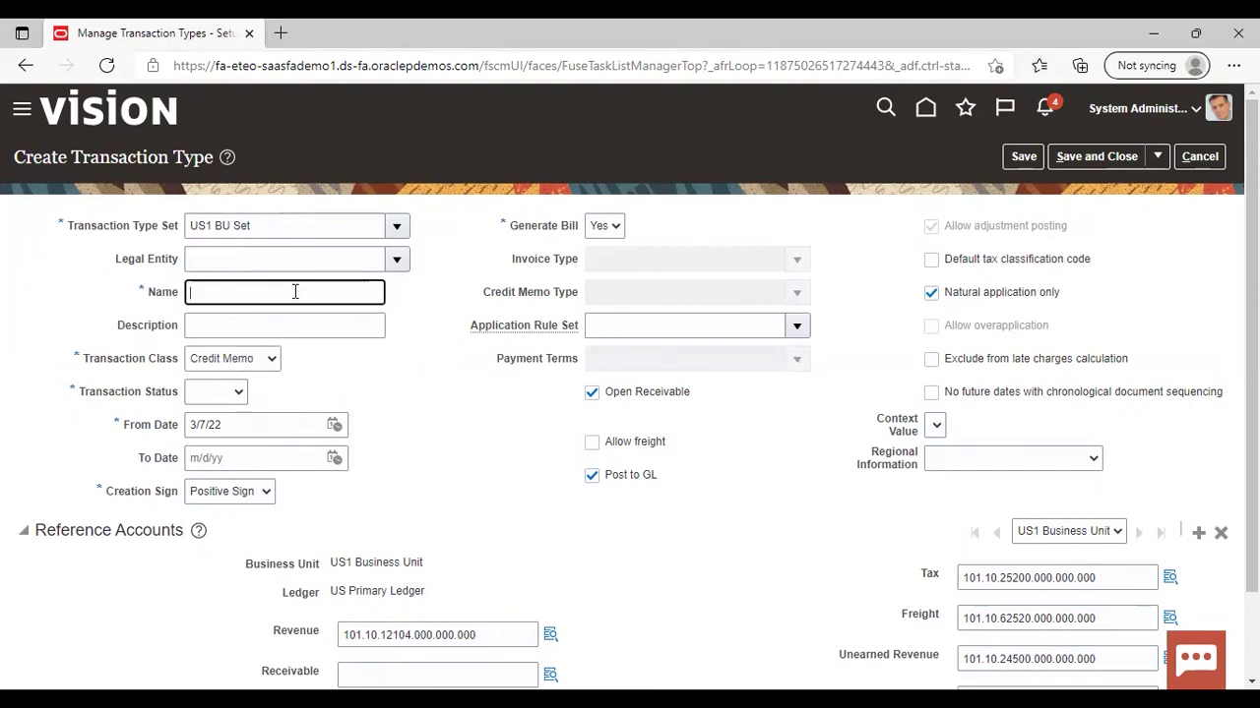
pyautogui.write('chargeback')
pyautogui.click(273, 362)
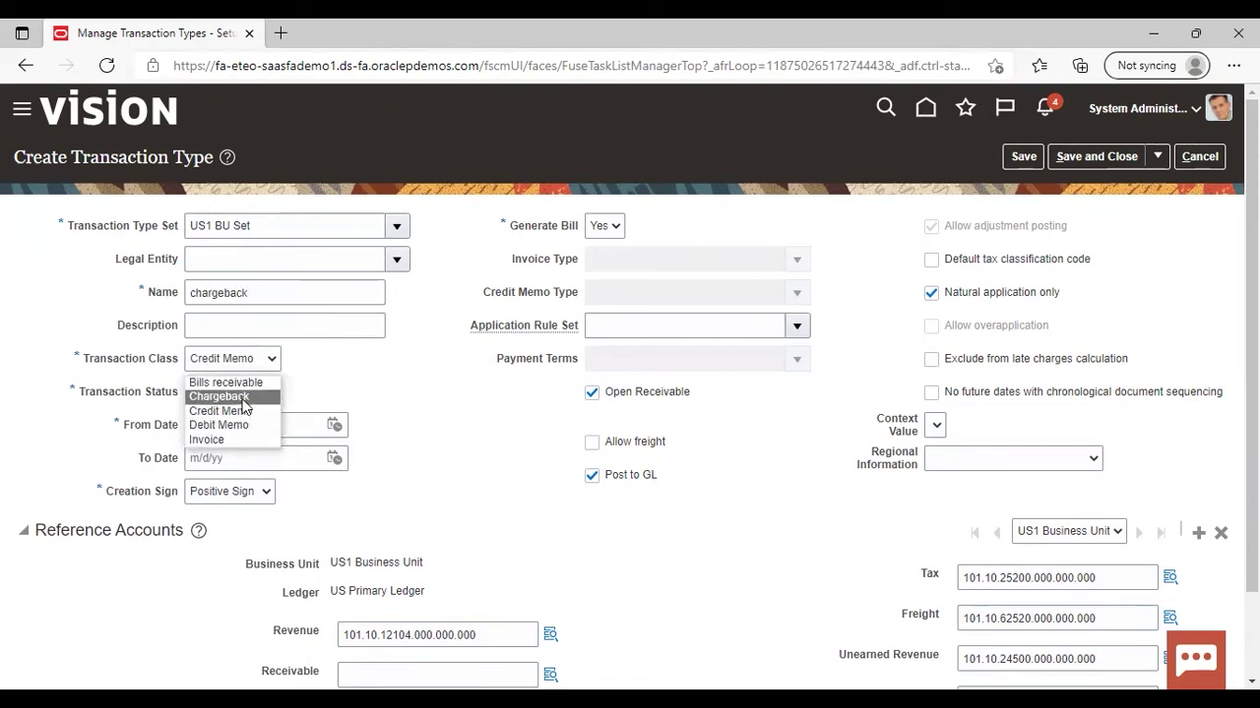
pyautogui.click(242, 399)
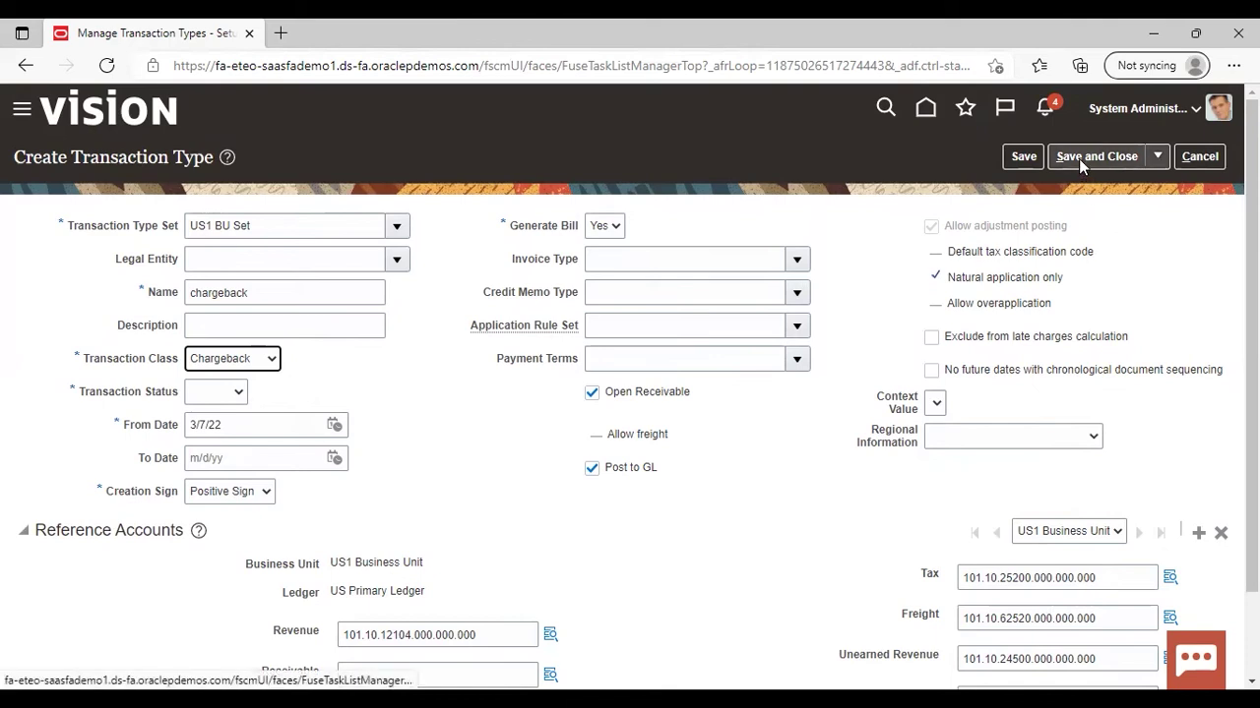
# Rename the type back to 'invoice' with transaction class Invoice.
pyautogui.click(271, 286)
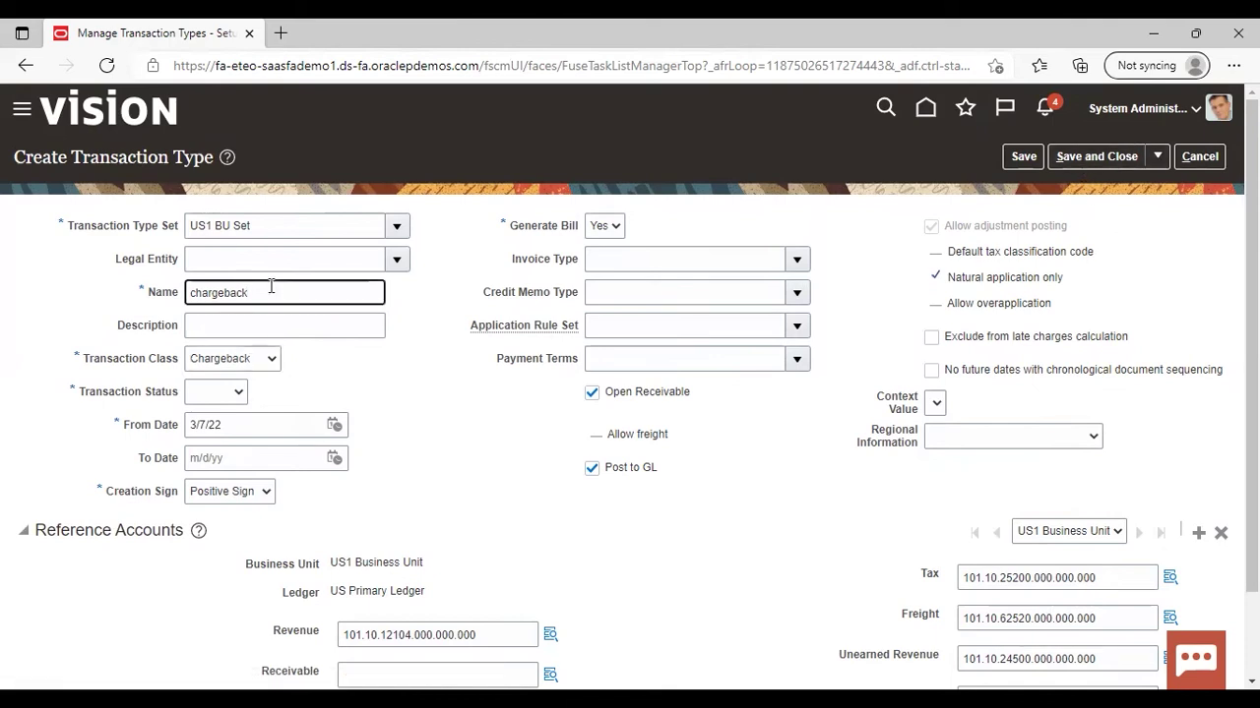
pyautogui.press('BackSpace')
pyautogui.press('BackSpace')
pyautogui.press('BackSpace')
pyautogui.press('BackSpace')
pyautogui.press('BackSpace')
pyautogui.press('BackSpace')
pyautogui.press('BackSpace')
pyautogui.press('BackSpace')
pyautogui.press('BackSpace')
pyautogui.write('in')
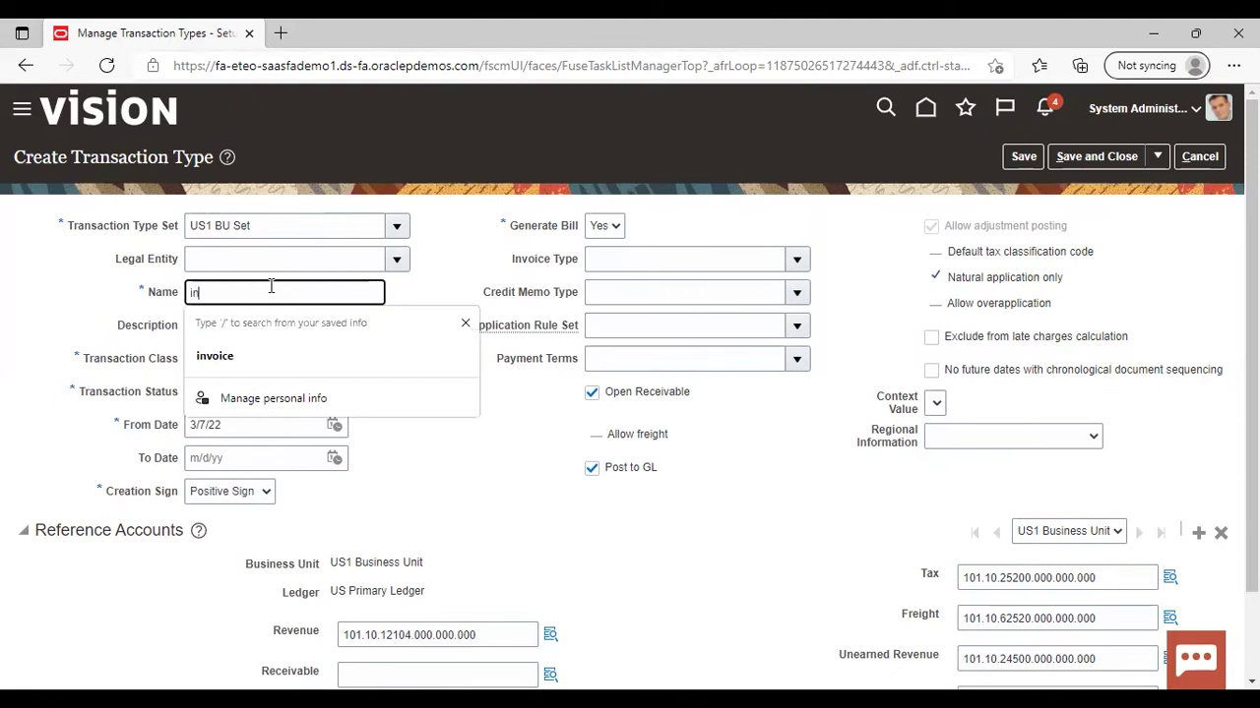
pyautogui.write('voice')
pyautogui.click(450, 470)
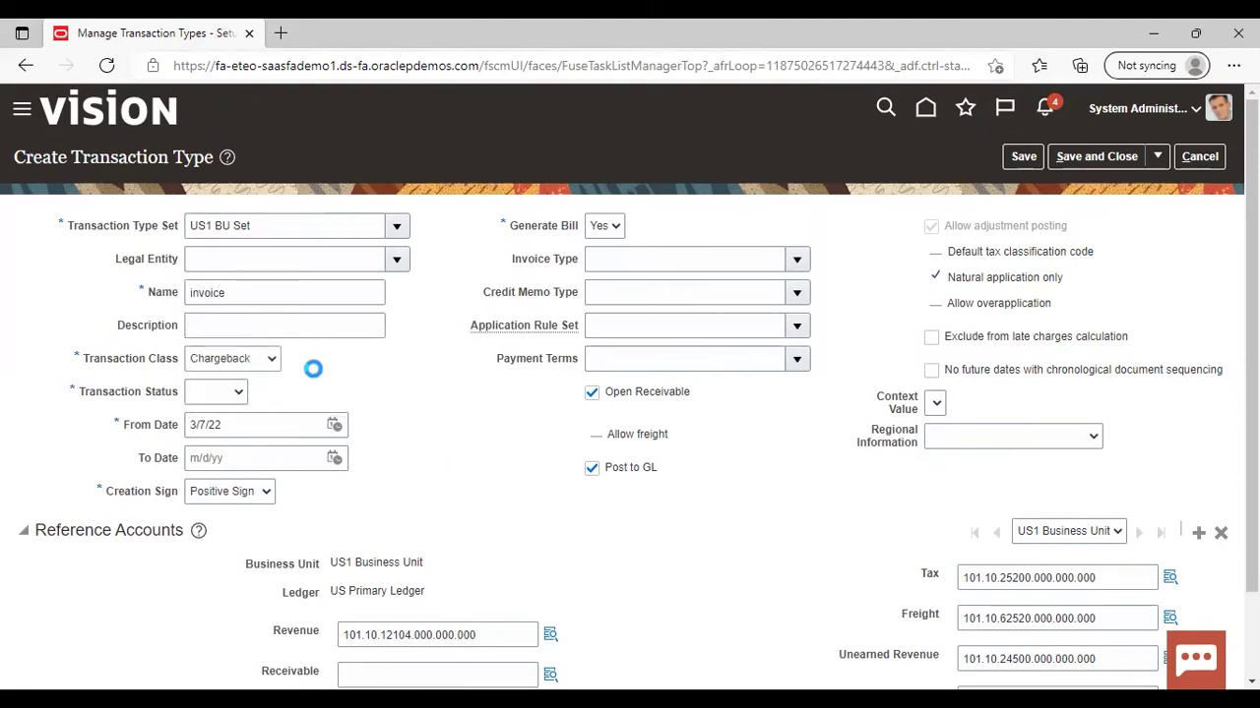
pyautogui.click(273, 361)
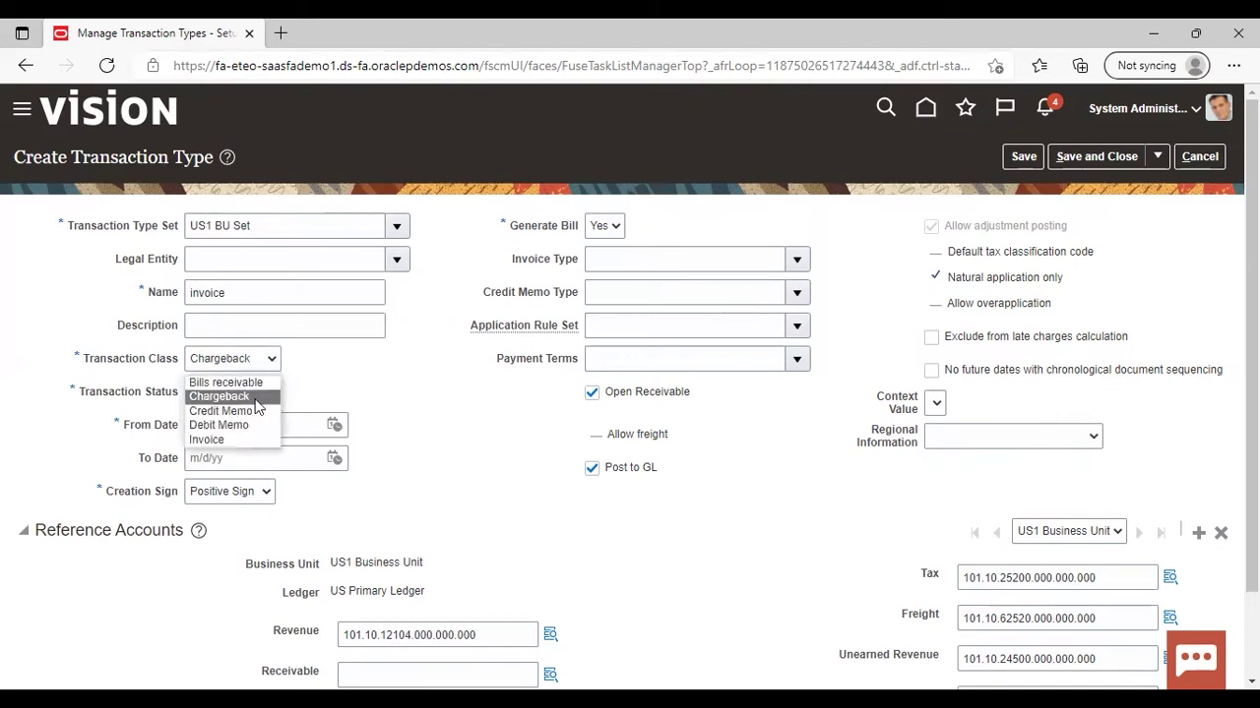
pyautogui.click(244, 439)
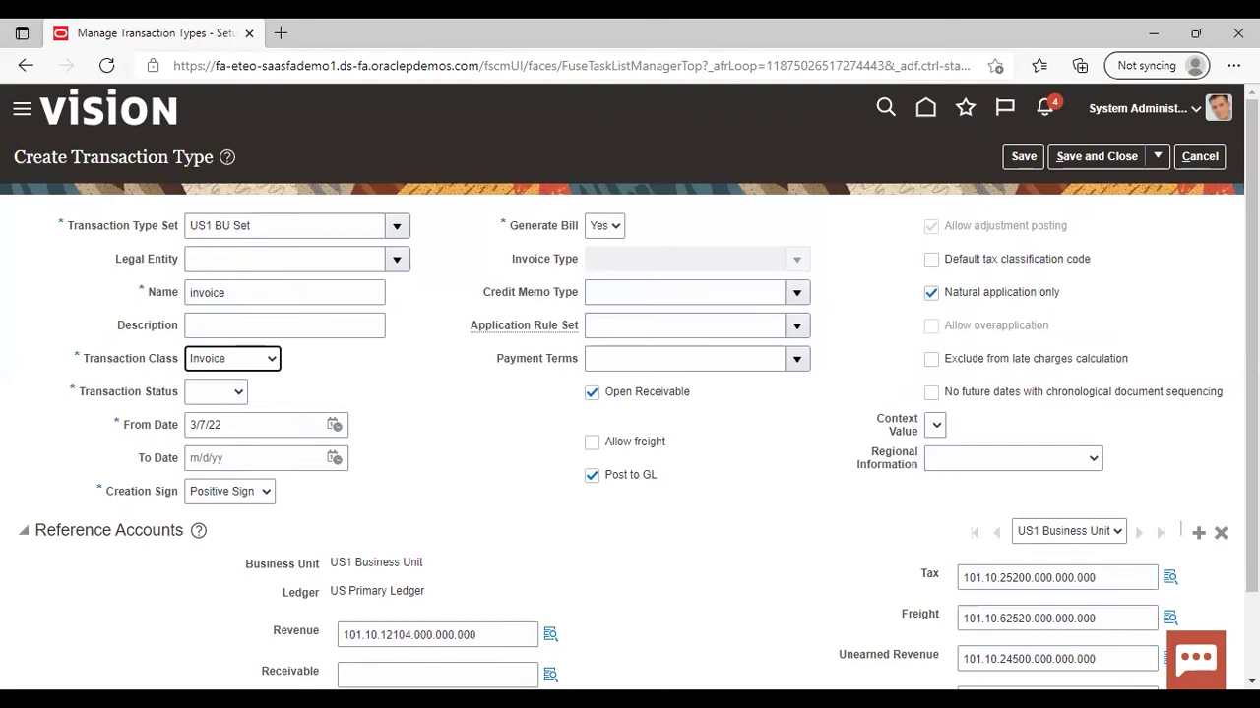
pyautogui.scroll(-1, 630, 394)
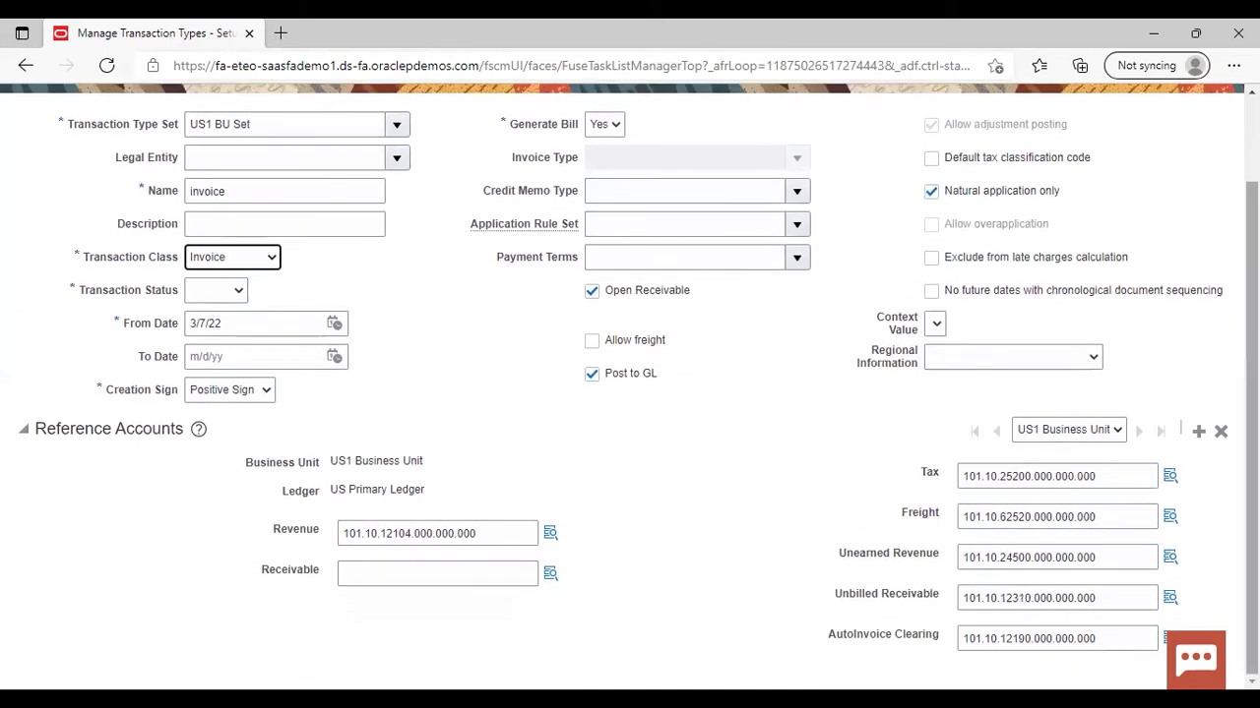
# Set Receivable to 101.10.12101.000.000.000 by searching descriptions containing 'receivable'.
pyautogui.click(543, 574)
pyautogui.click(696, 401)
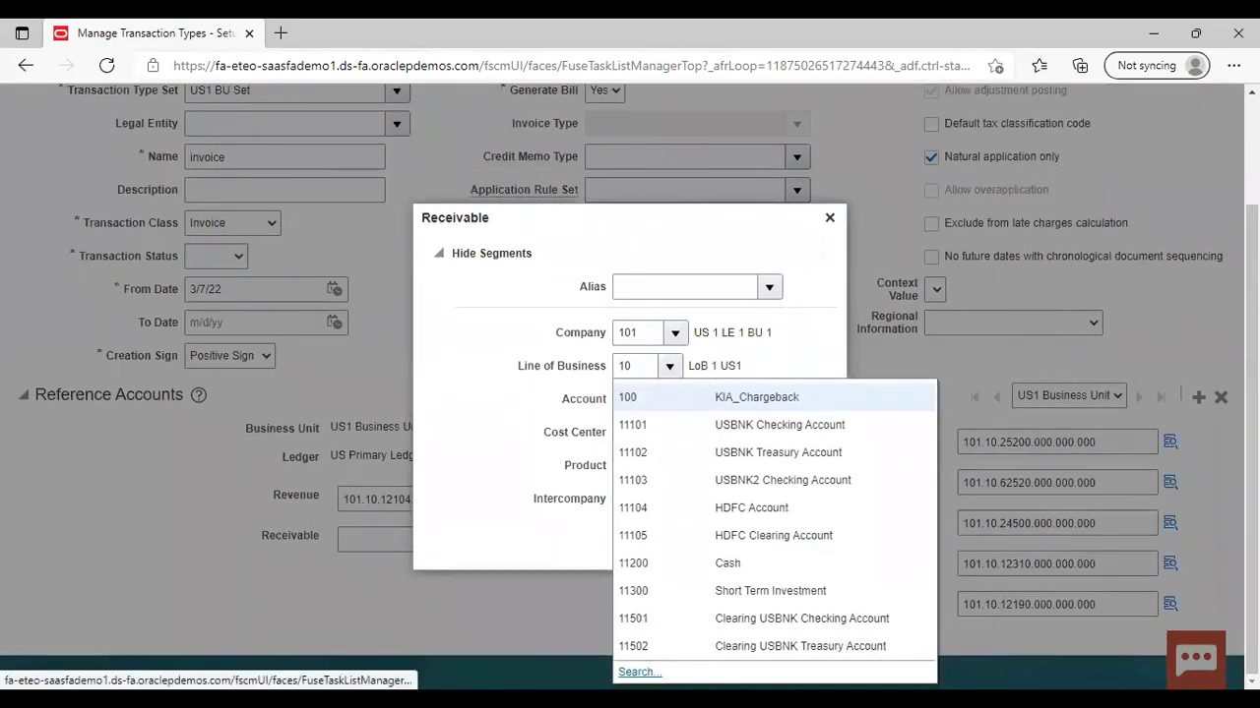
pyautogui.click(506, 557)
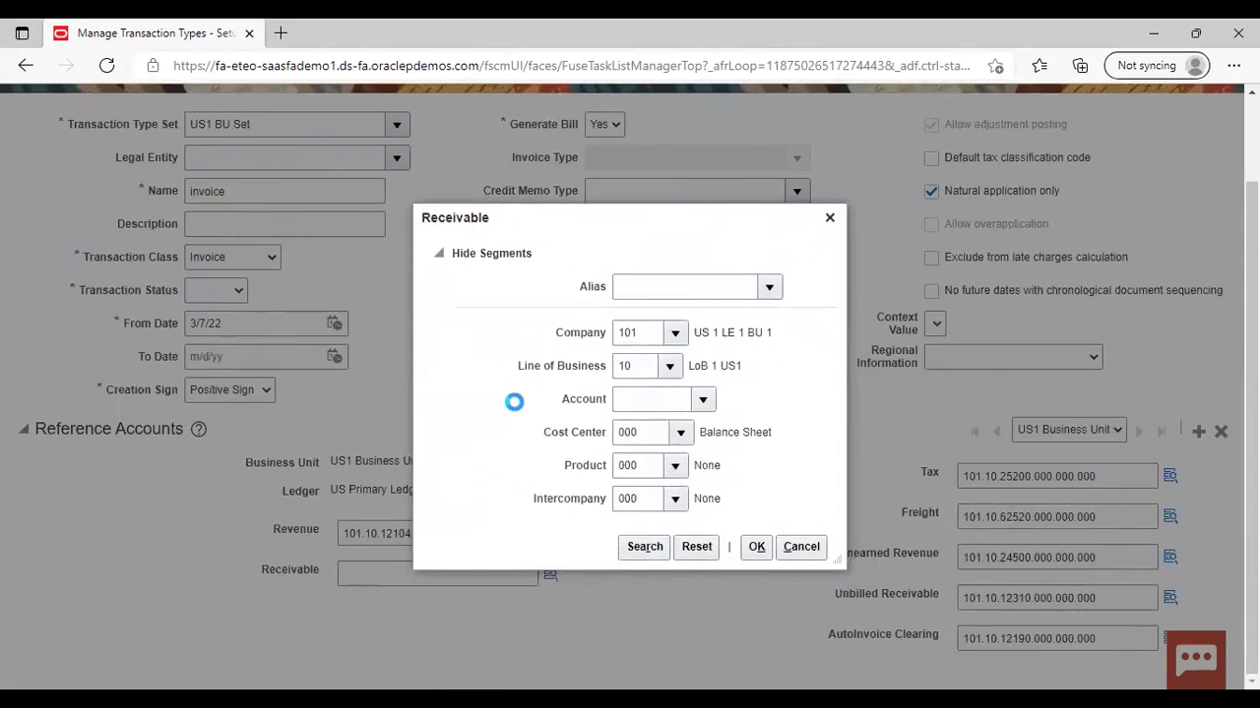
pyautogui.click(755, 295)
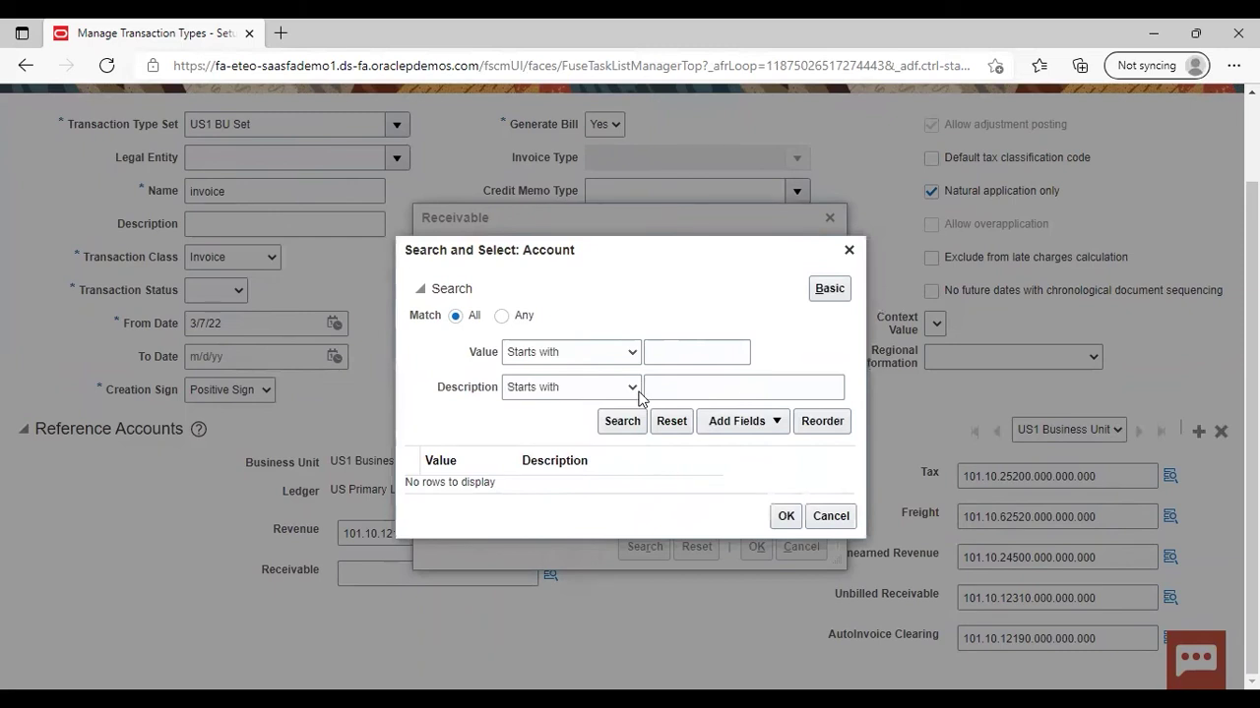
pyautogui.click(636, 389)
pyautogui.click(561, 554)
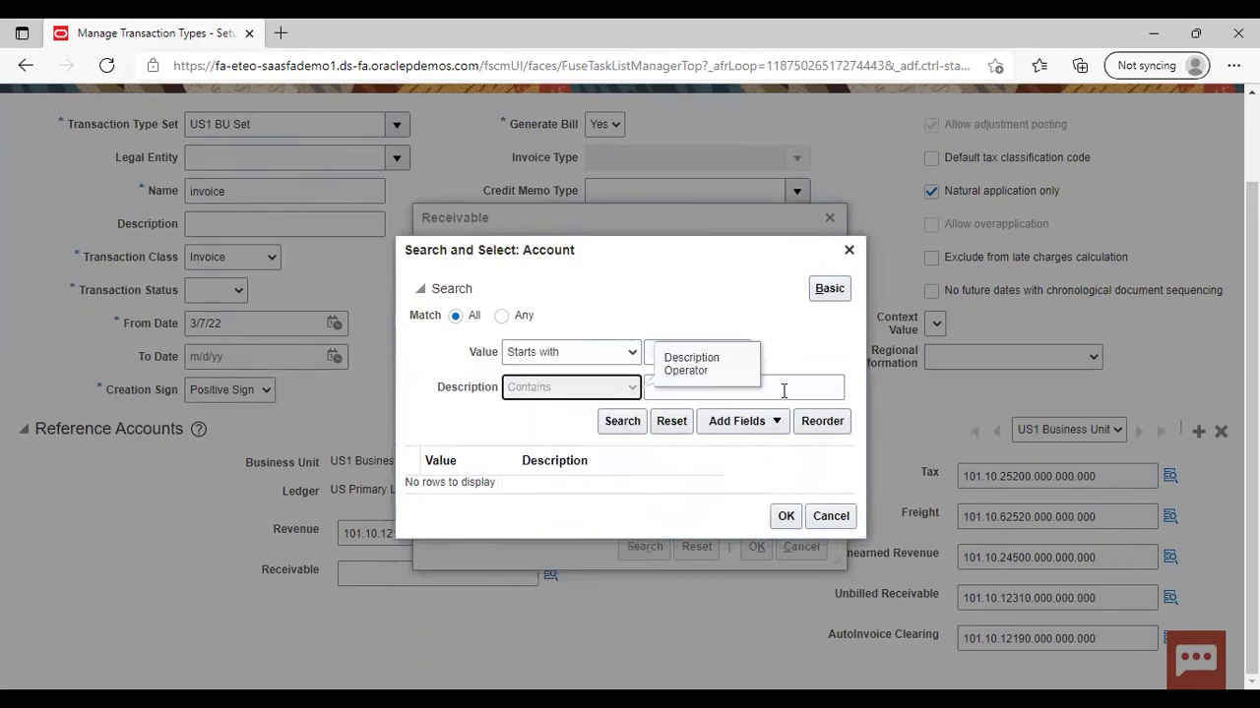
pyautogui.click(781, 388)
pyautogui.write('receivabl')
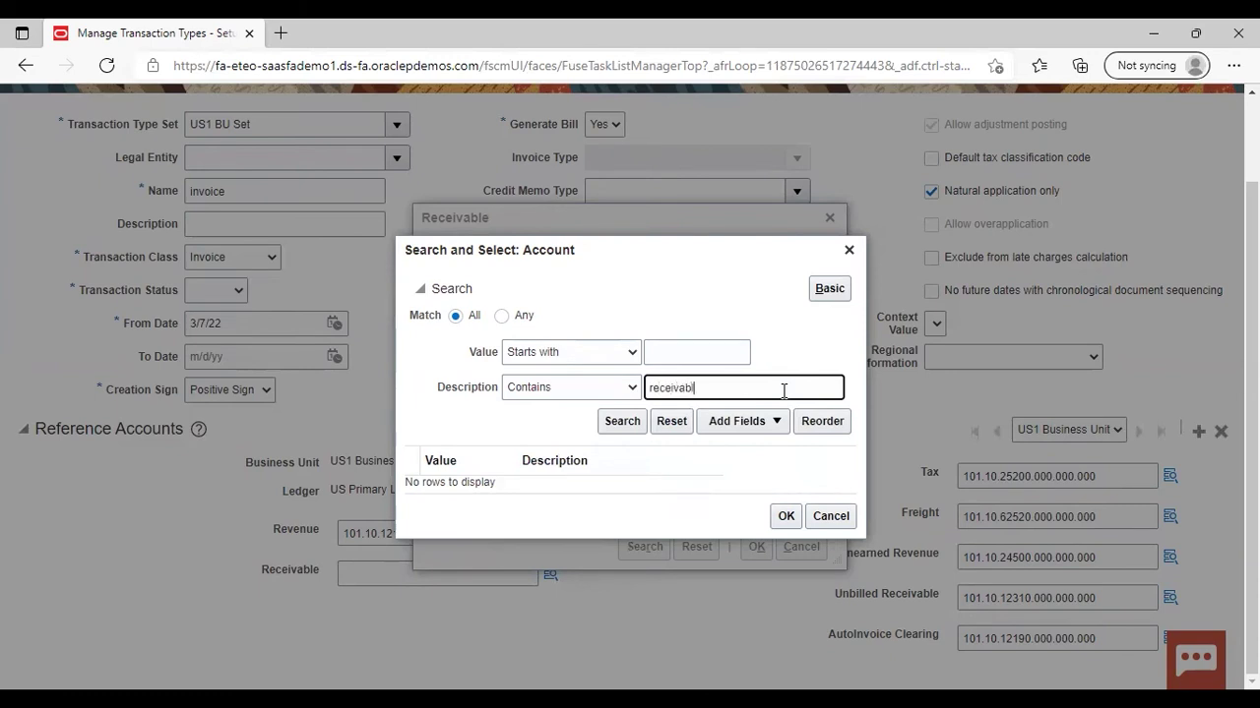
pyautogui.write('e')
pyautogui.press('Return')
pyautogui.click(782, 397)
pyautogui.click(739, 358)
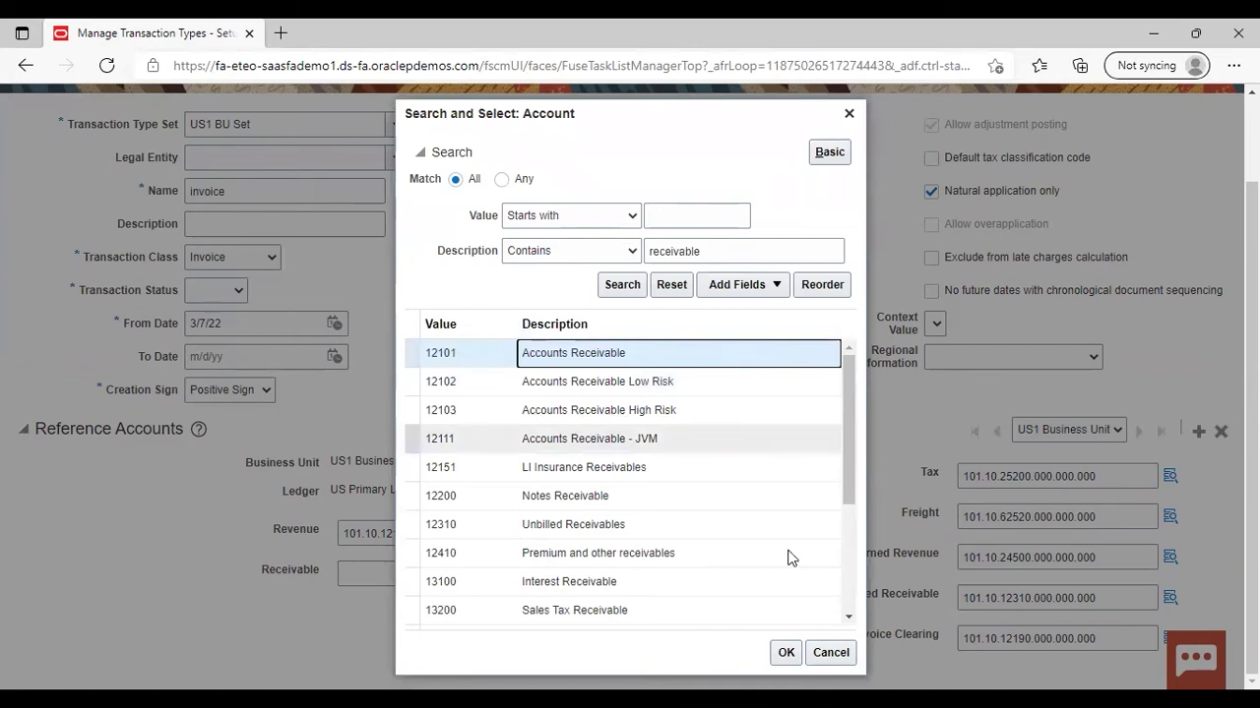
pyautogui.click(785, 652)
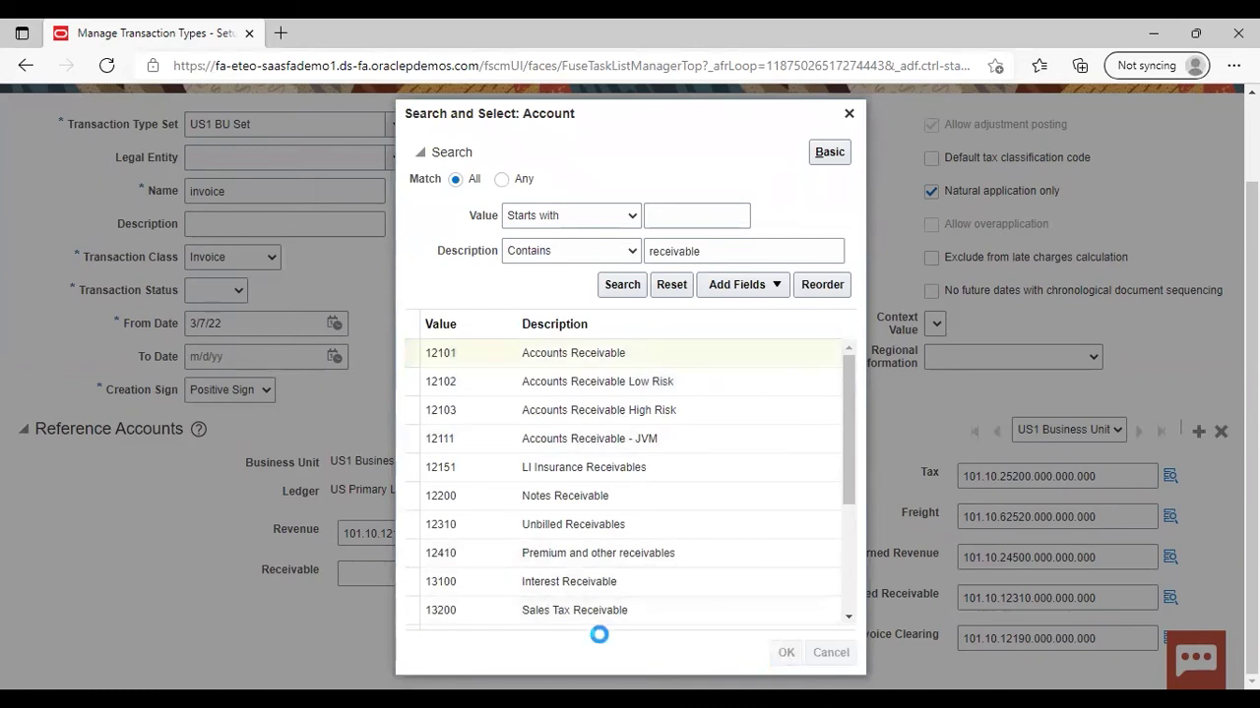
pyautogui.click(756, 547)
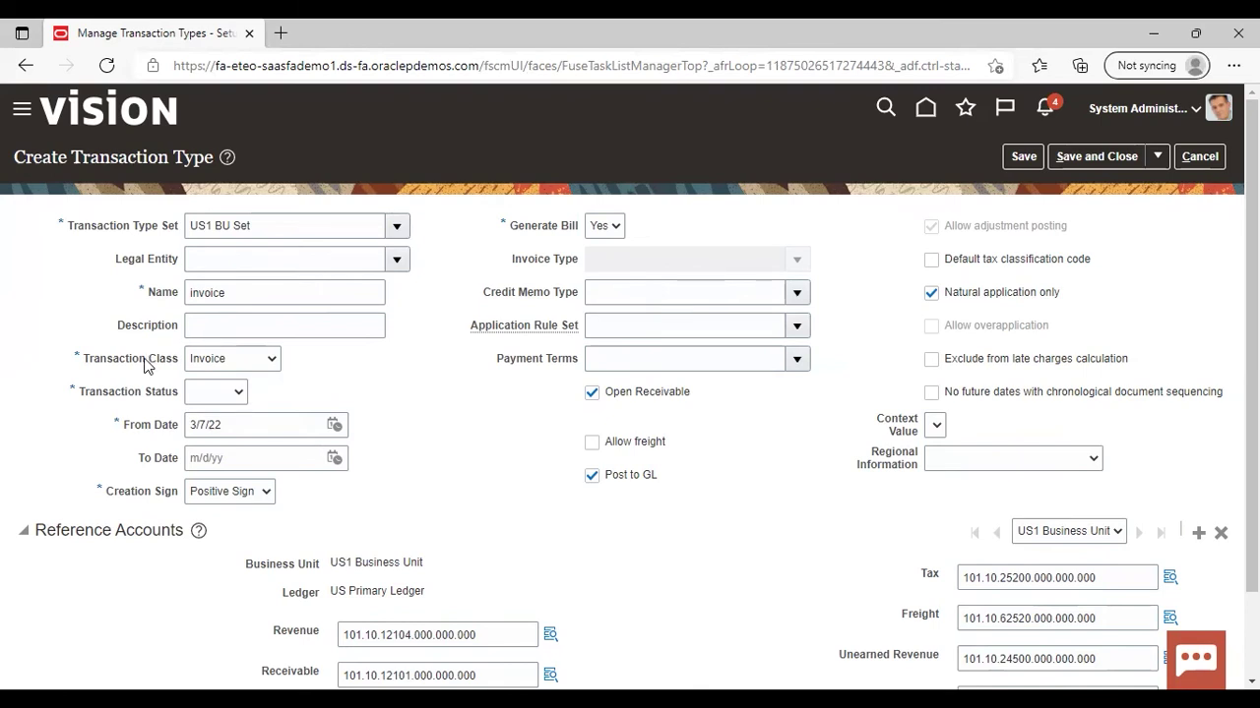
# Set the transaction status to Open and save and close the invoice type.
pyautogui.click(1101, 156)
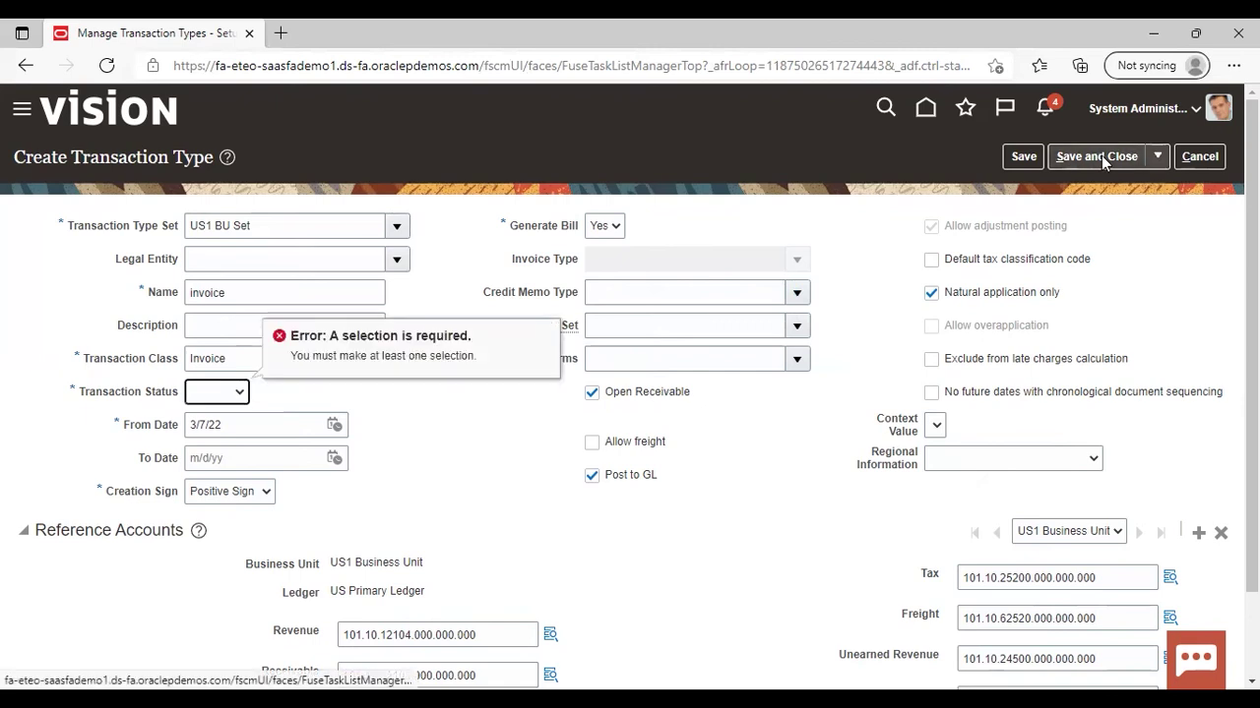
pyautogui.click(240, 392)
pyautogui.click(222, 445)
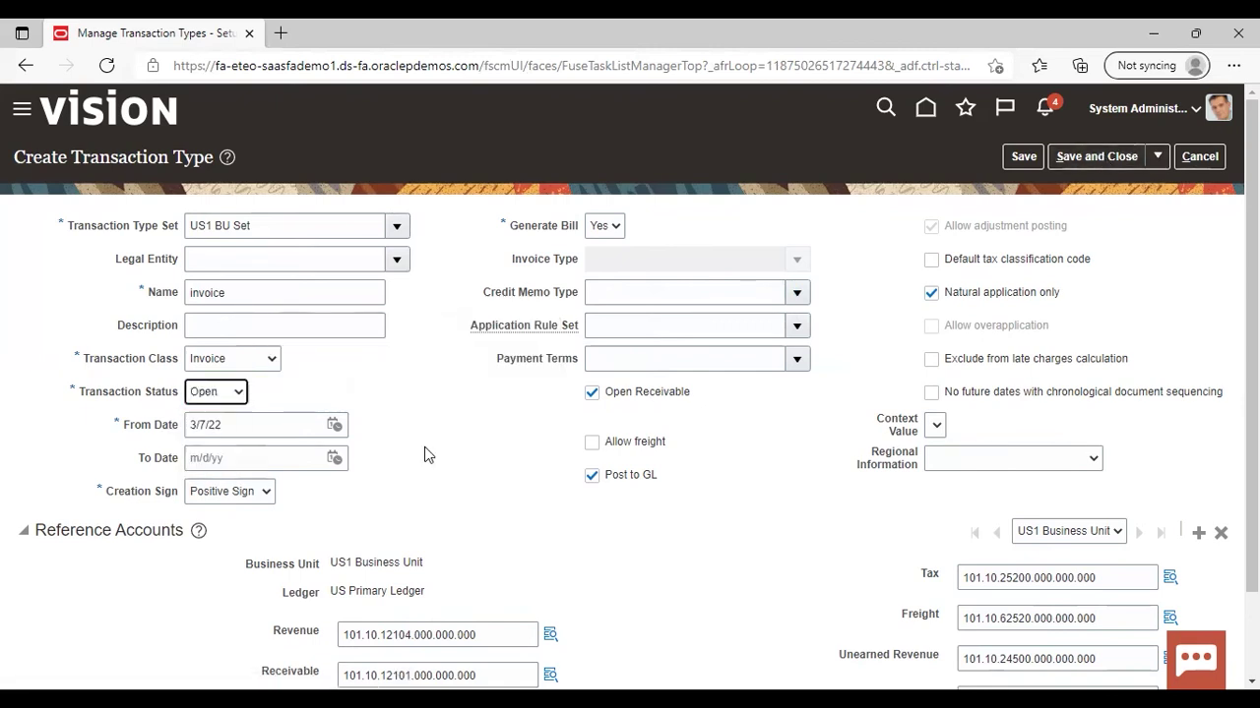
pyautogui.click(1081, 160)
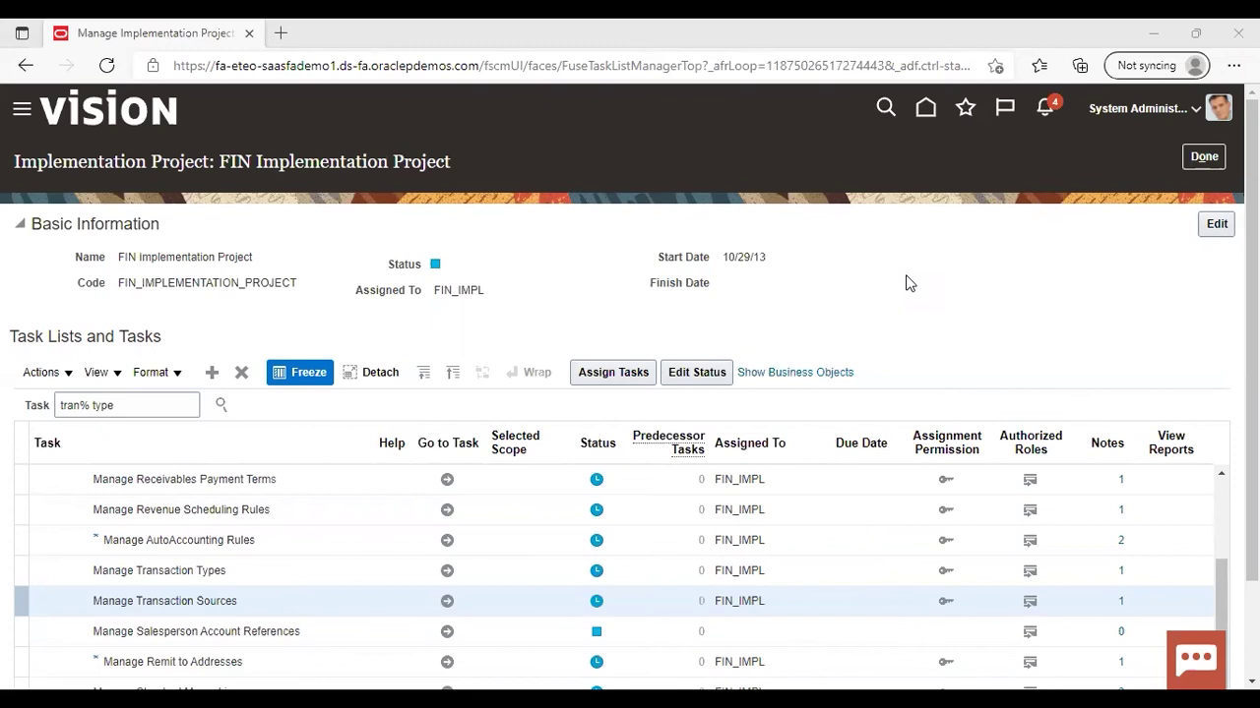
# Start a new transaction source assigned to the US1 BU Set.
pyautogui.click(447, 603)
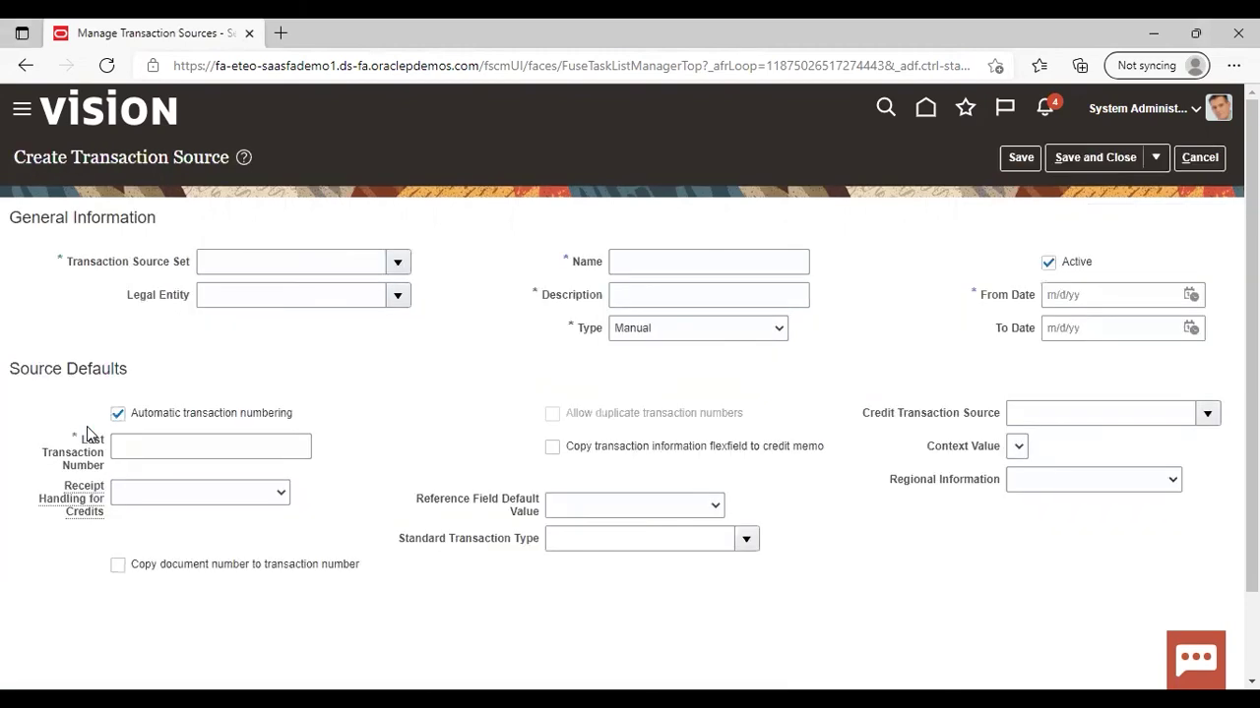
pyautogui.click(398, 264)
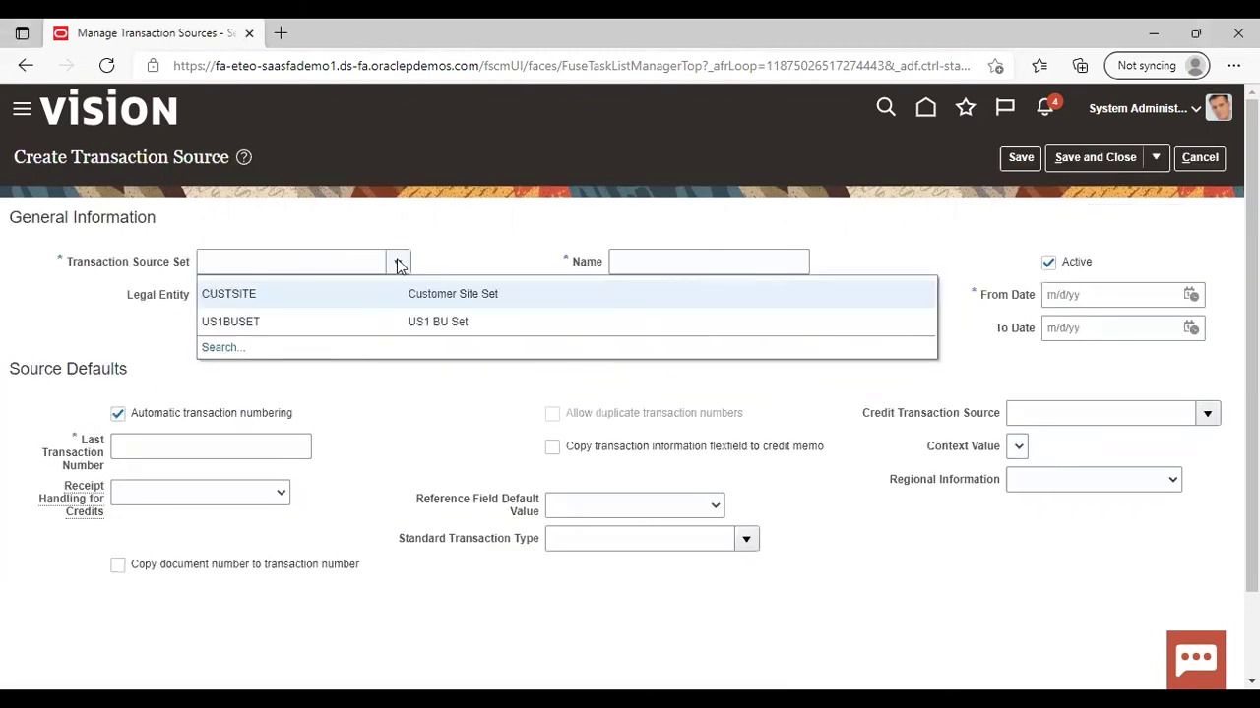
pyautogui.click(370, 321)
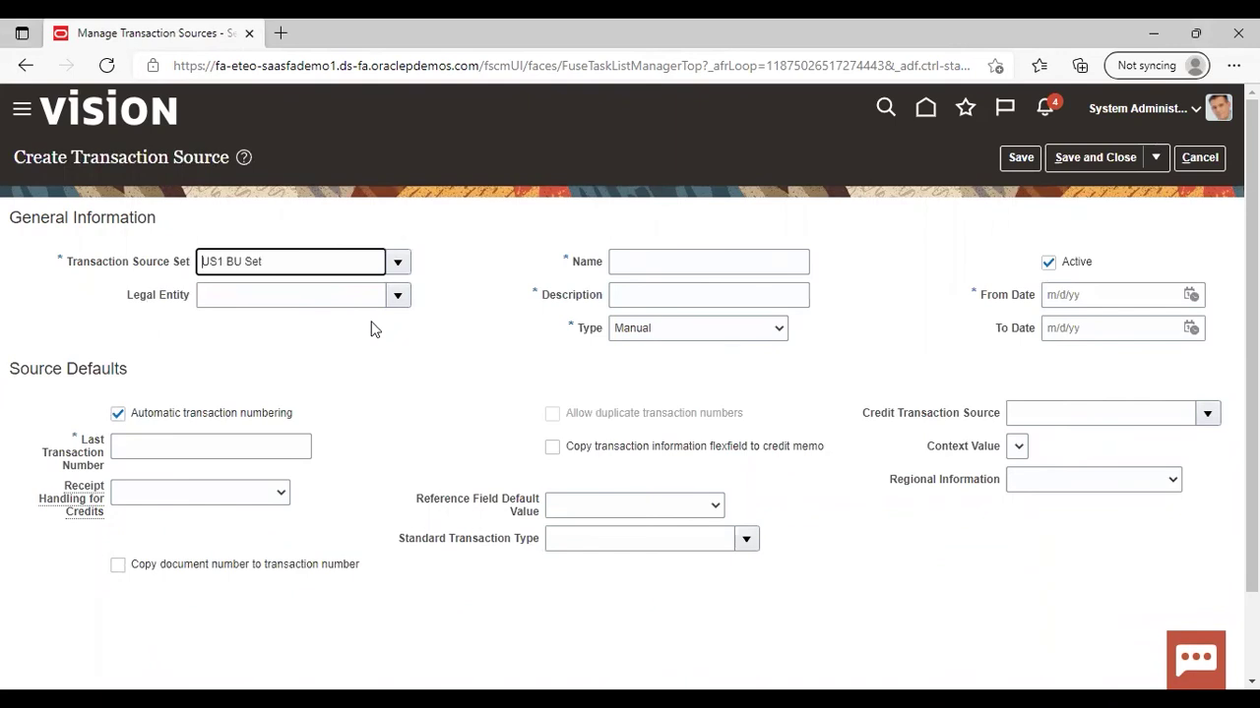
# Enter 'invoice source' as both the name and the description of the source.
pyautogui.click(704, 260)
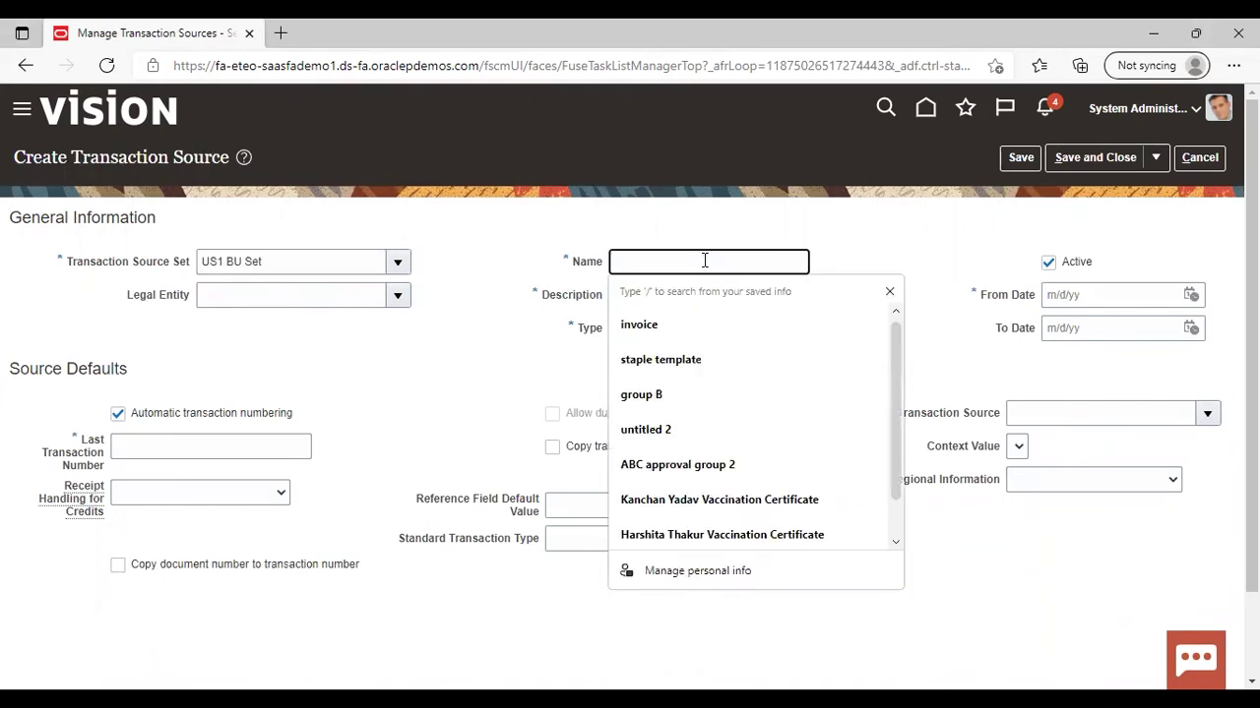
pyautogui.write('invoice')
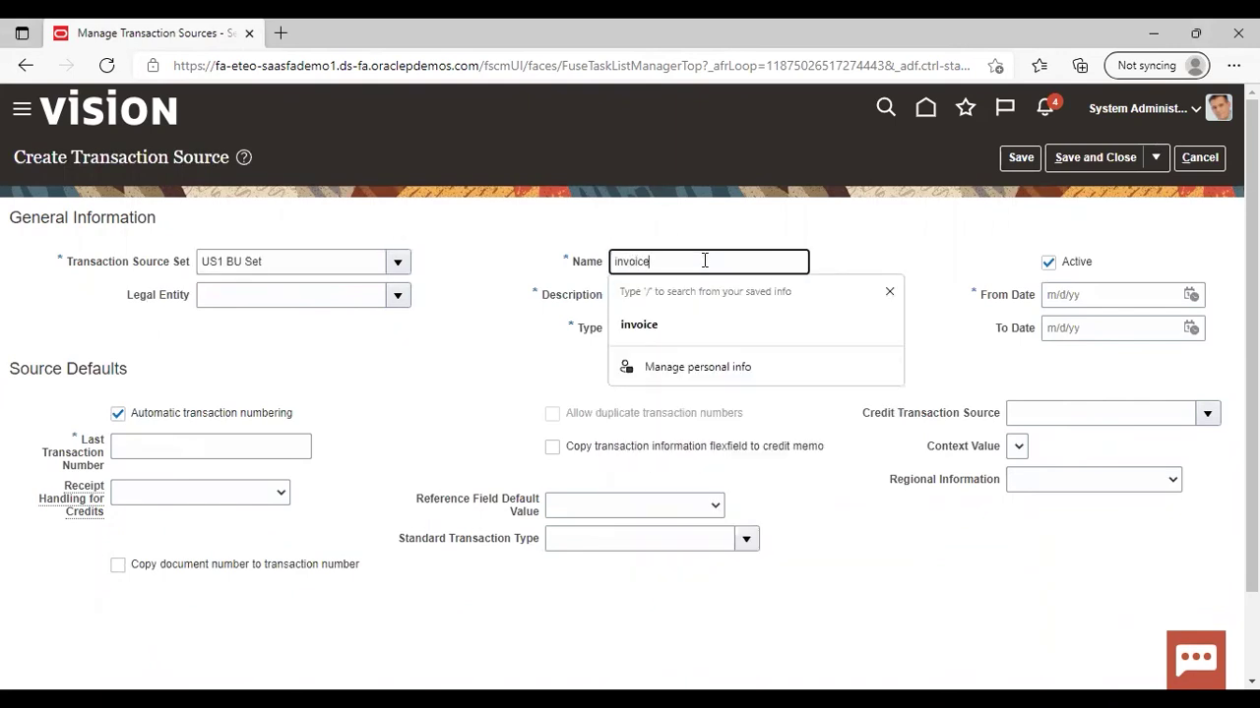
pyautogui.write(' source')
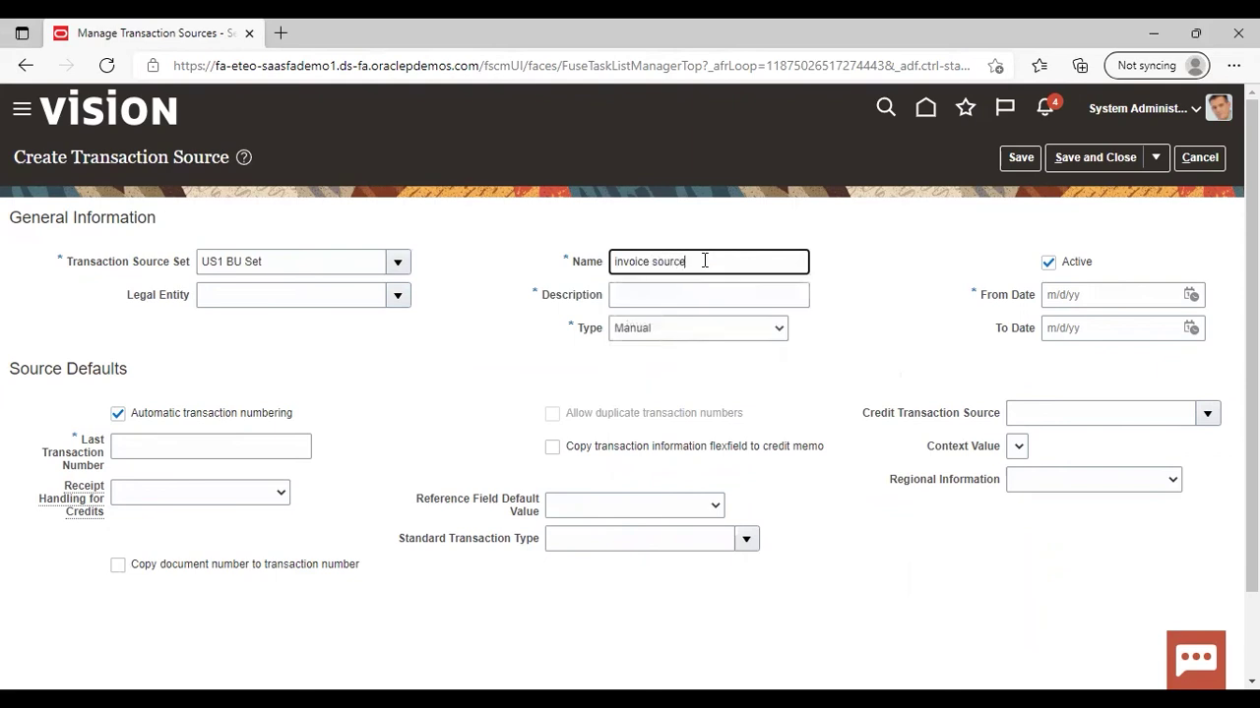
pyautogui.click(652, 295)
pyautogui.write('in')
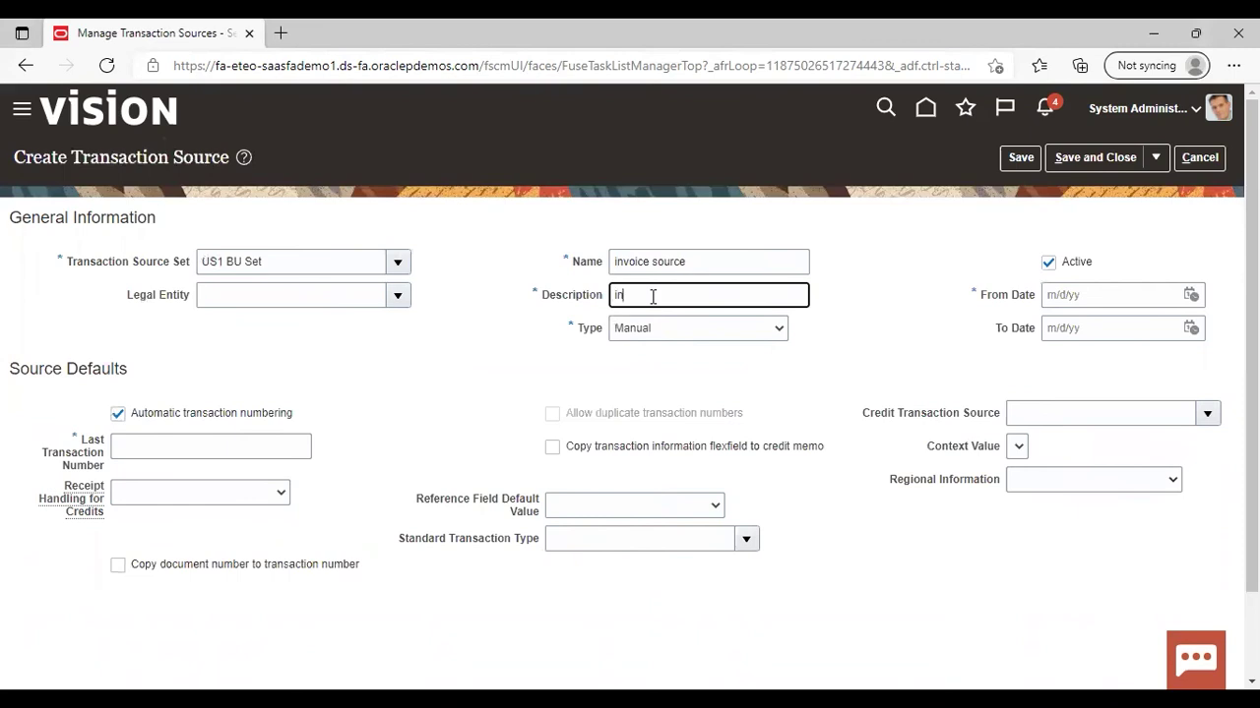
pyautogui.write('voice source')
pyautogui.click(483, 370)
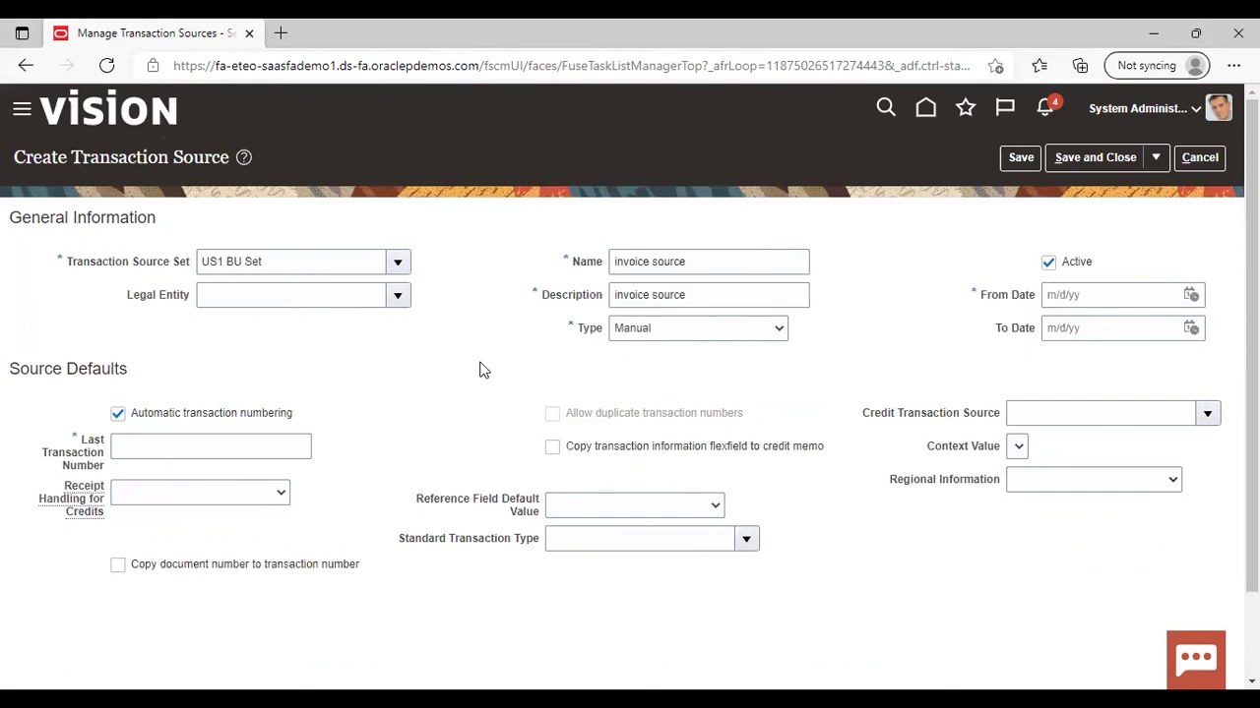
pyautogui.click(1073, 294)
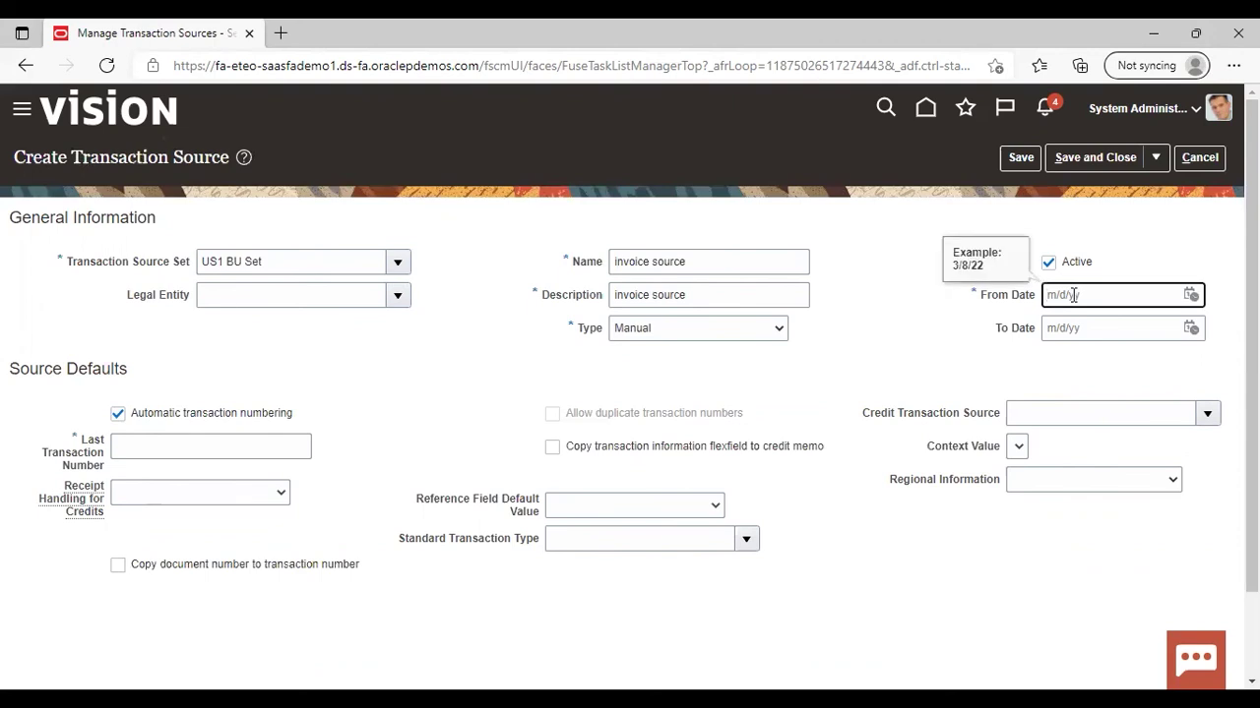
# Set the From Date to 3/8/22 and the Standard Transaction Type to invoice.
pyautogui.write('3/8/22')
pyautogui.click(878, 340)
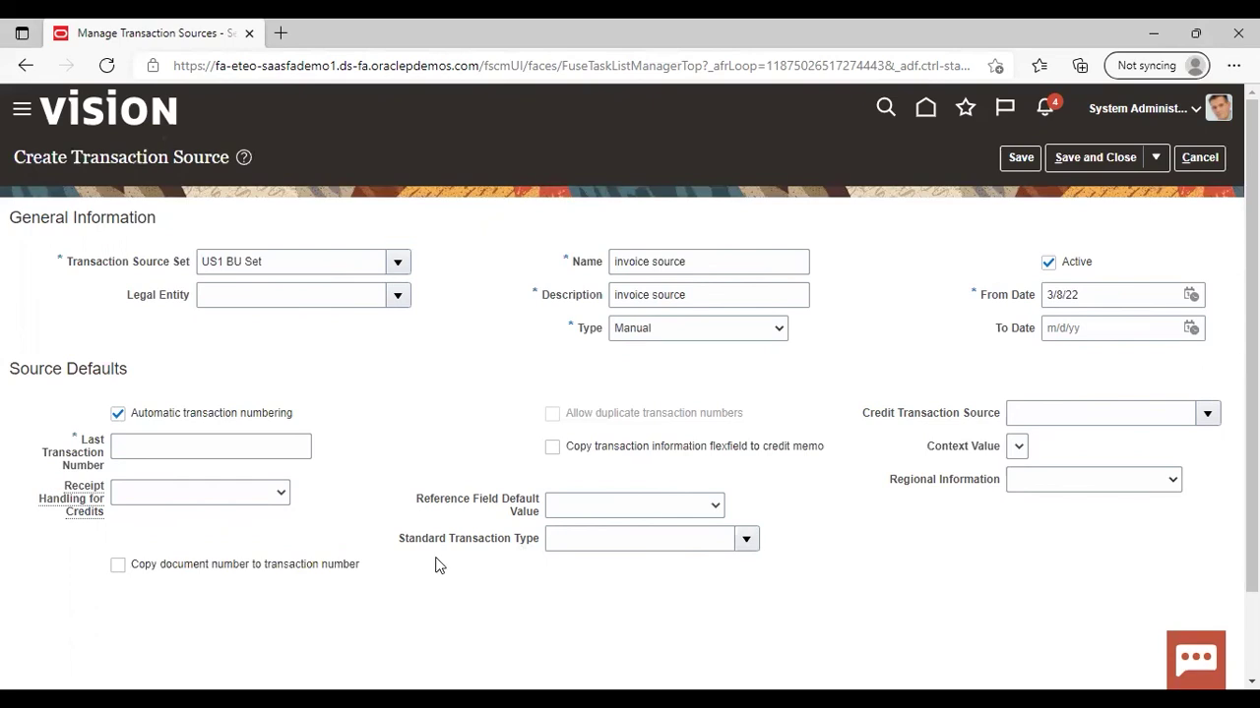
pyautogui.click(745, 542)
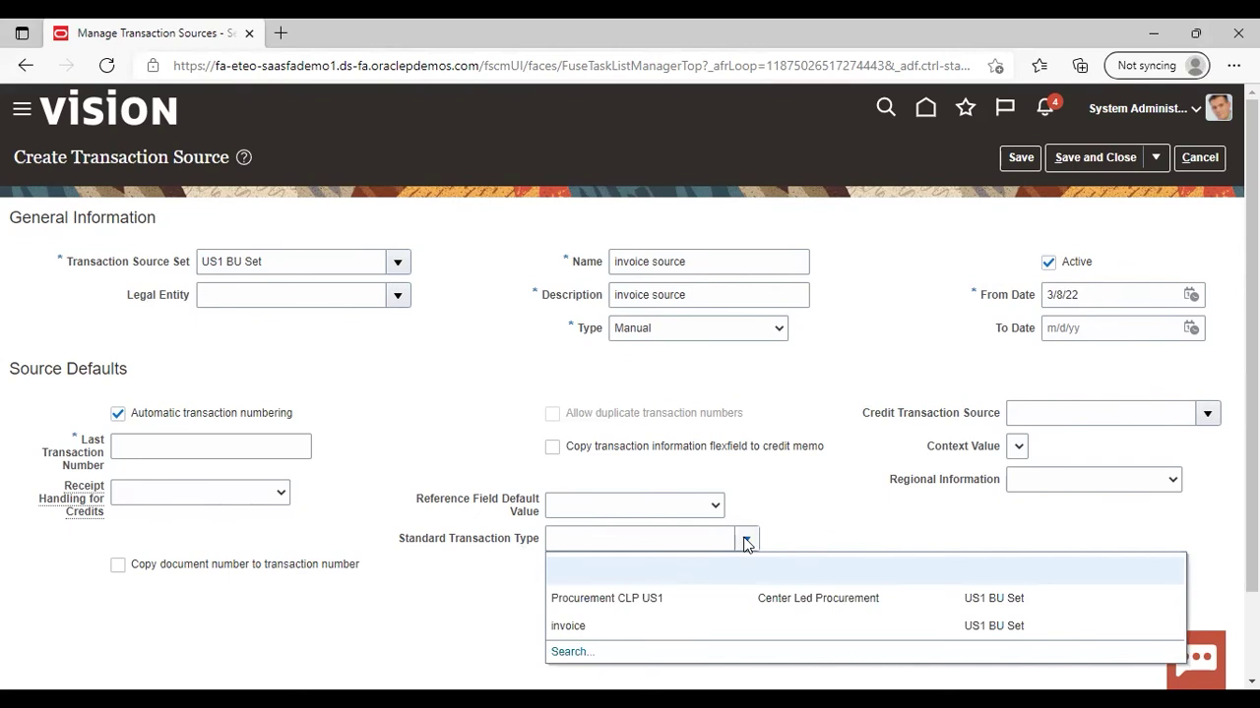
pyautogui.click(671, 626)
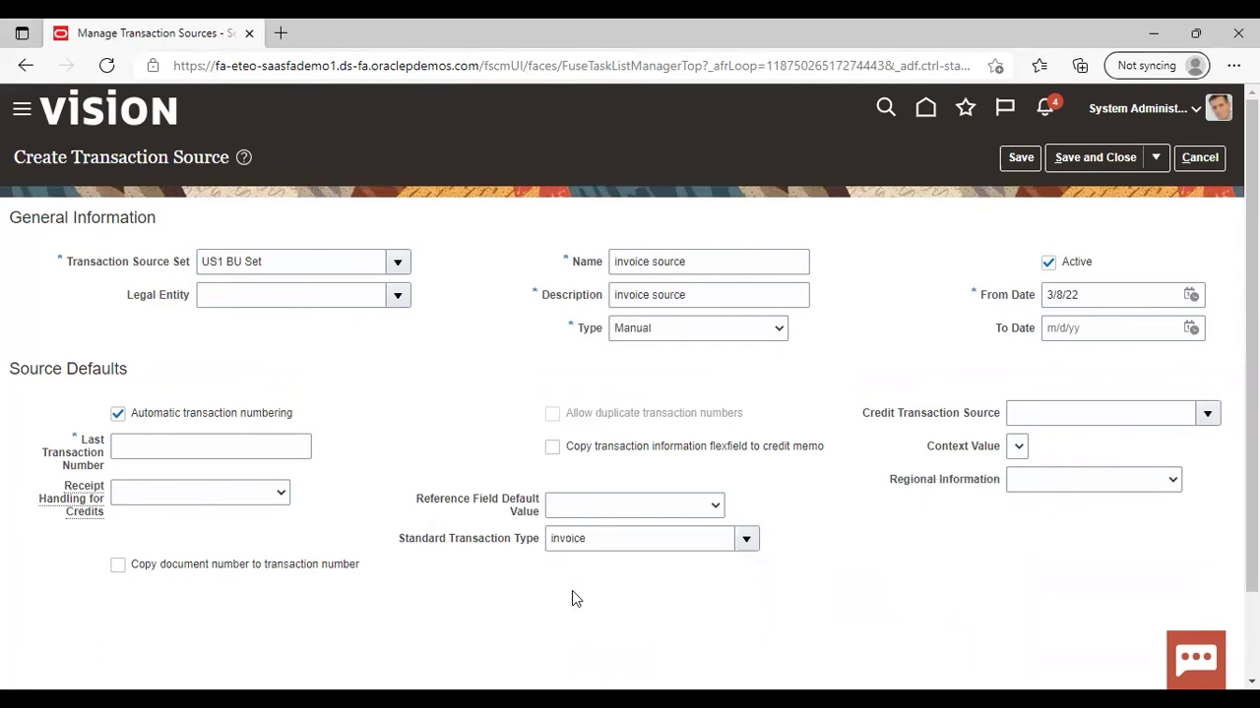
pyautogui.click(217, 448)
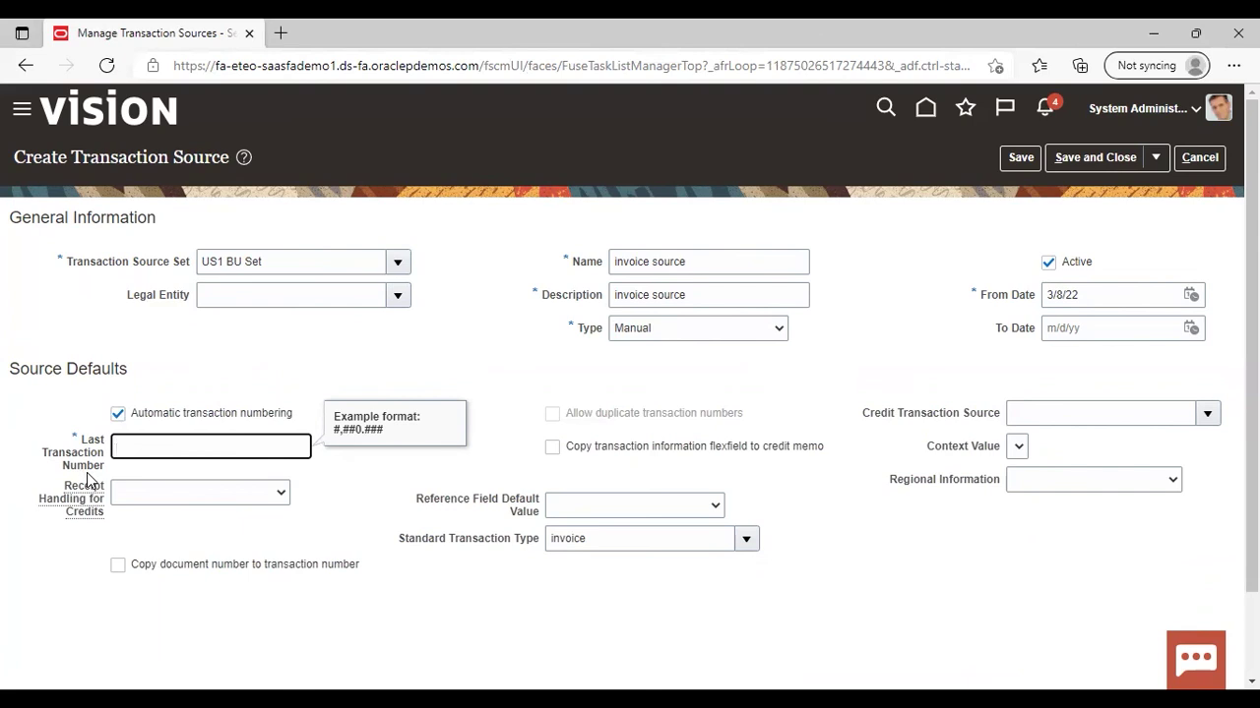
# Set Last Transaction Number to 1 and save the invoice source transaction source.
pyautogui.write('1')
pyautogui.click(339, 489)
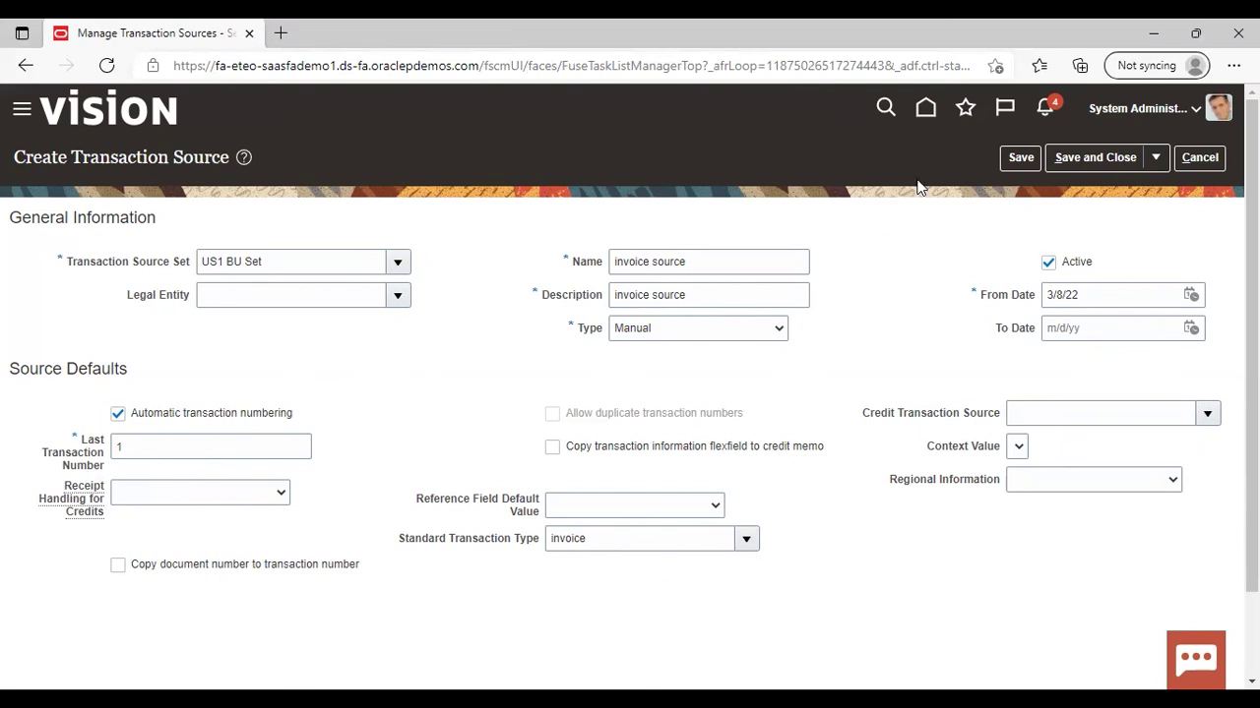
pyautogui.click(1090, 161)
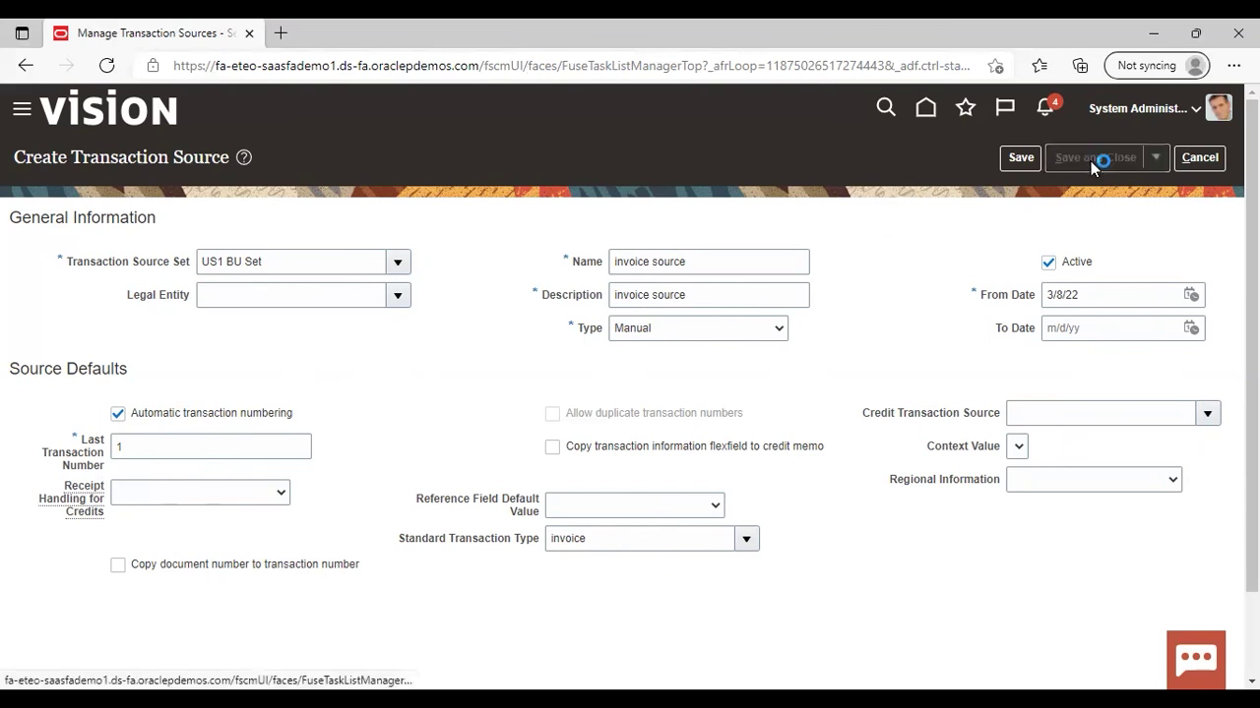